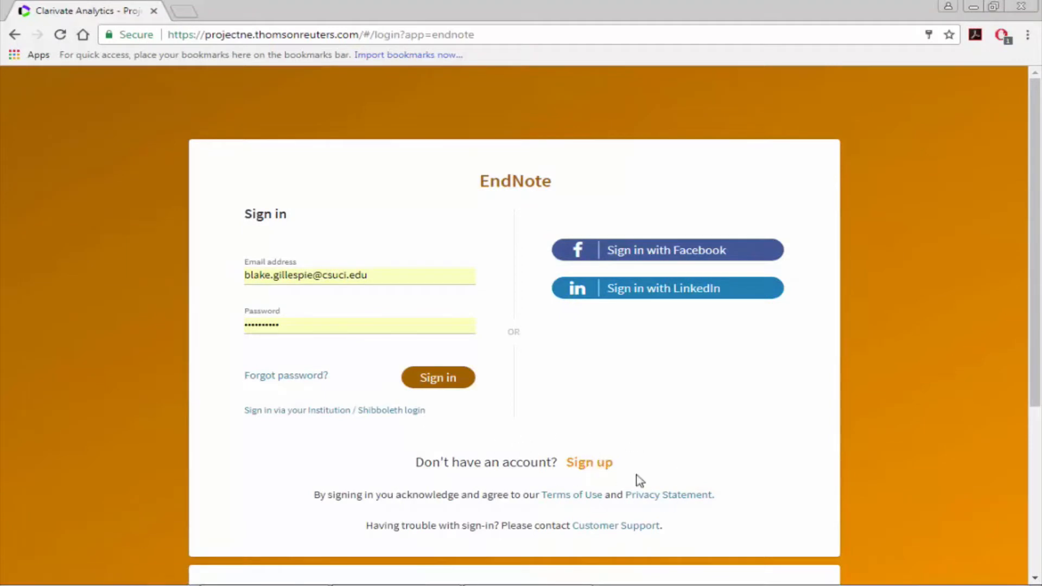
- Sign in with the prefilled account credentials, then check the available plug-in downloads before returning to the reference list
click(446, 377)
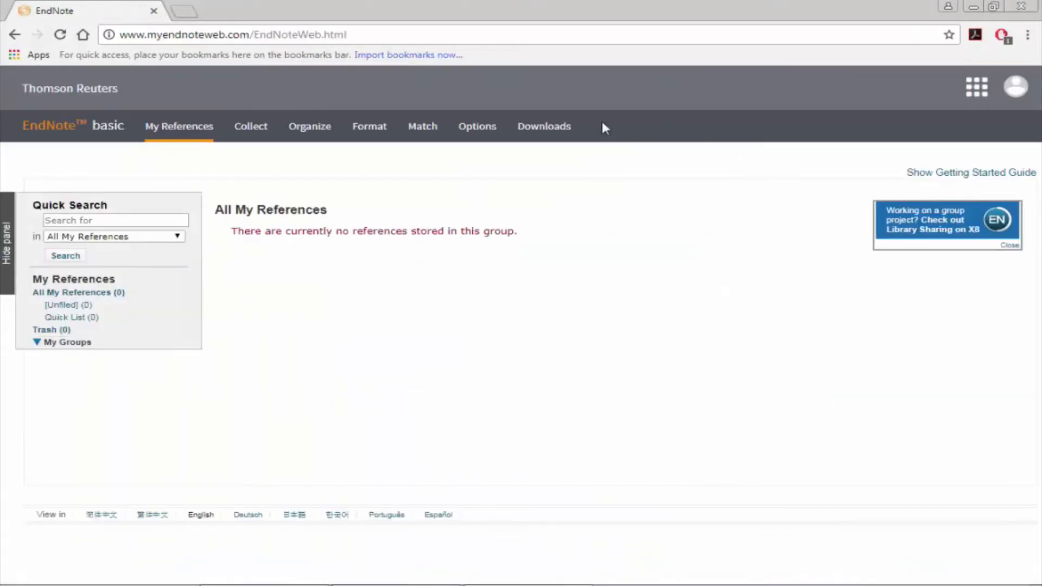
click(562, 126)
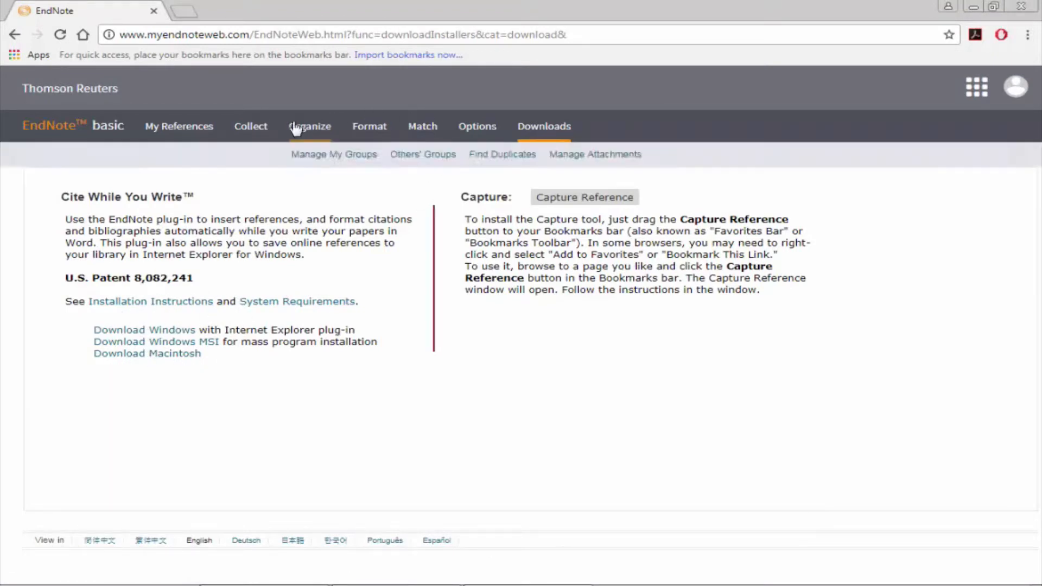
click(174, 126)
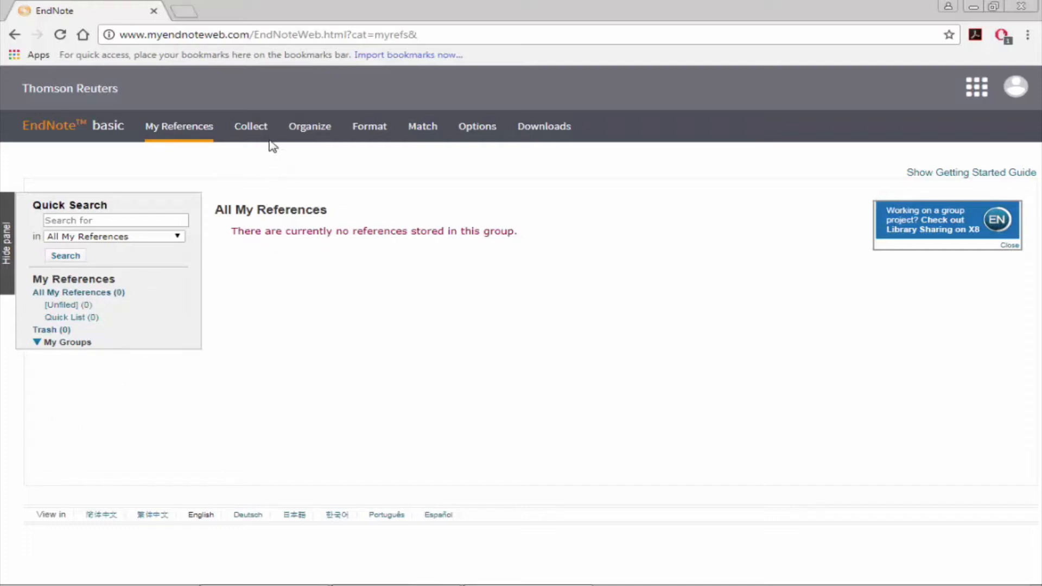
- Create a new reference group named chem305_citation_excercise
mouse_move(264, 129)
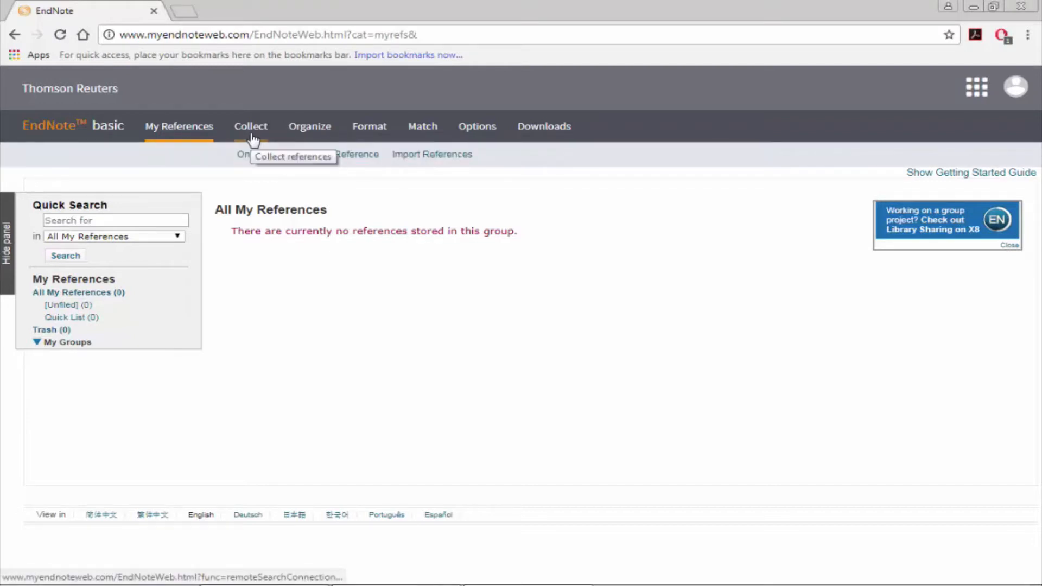
mouse_move(297, 127)
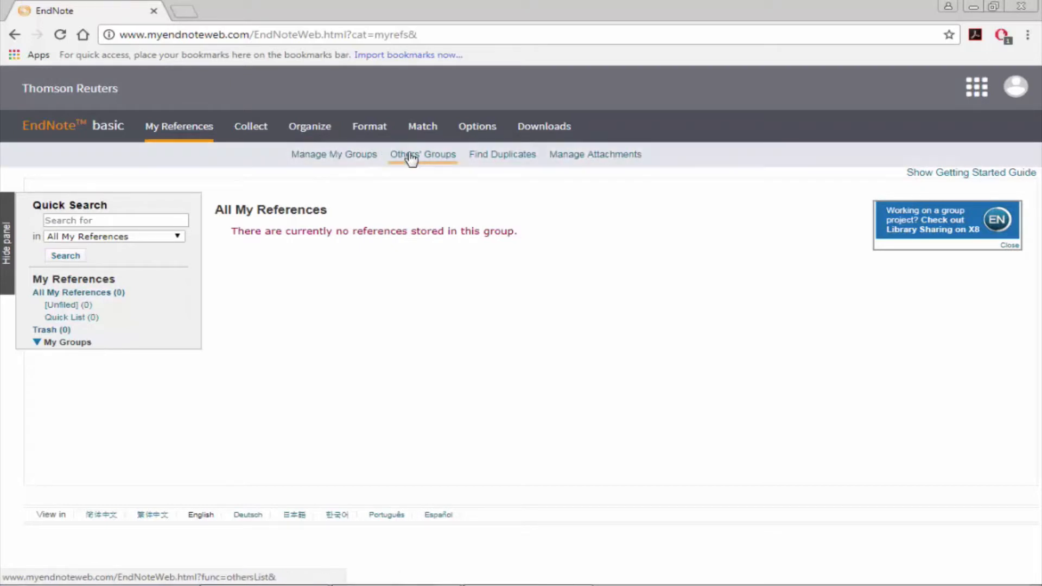
click(333, 157)
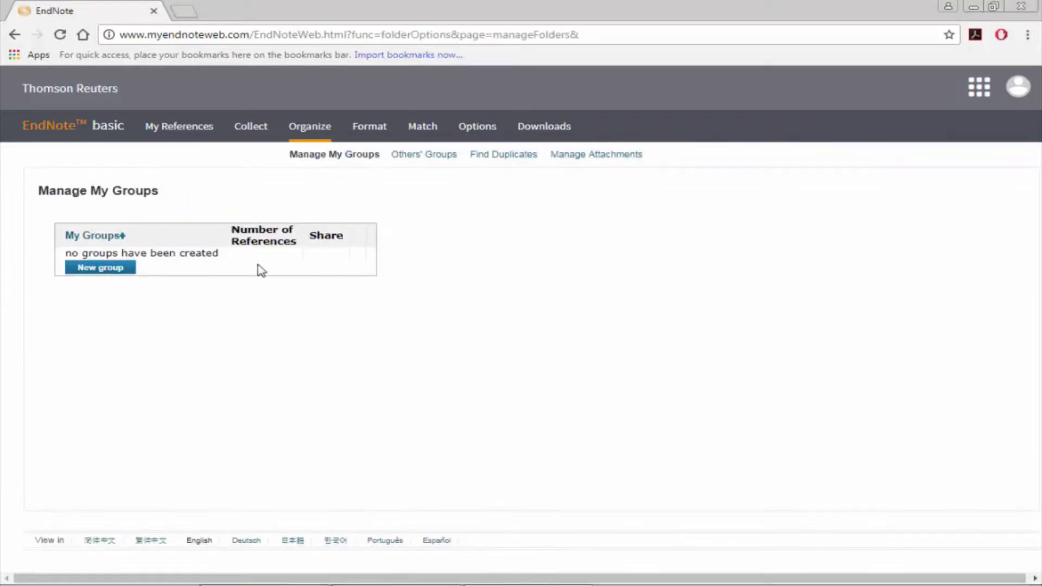
click(113, 270)
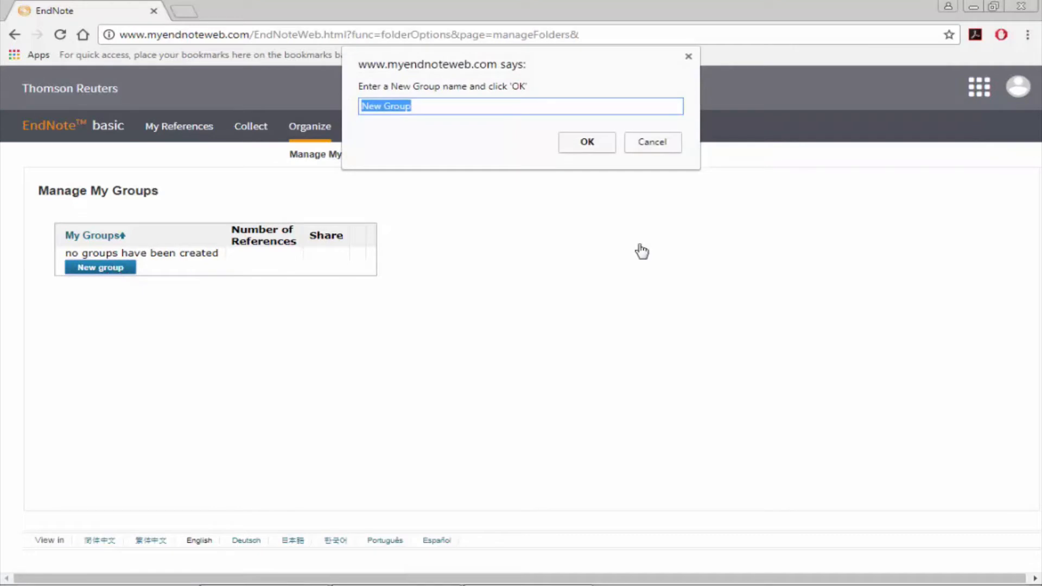
text(chem305_citation_excercise)
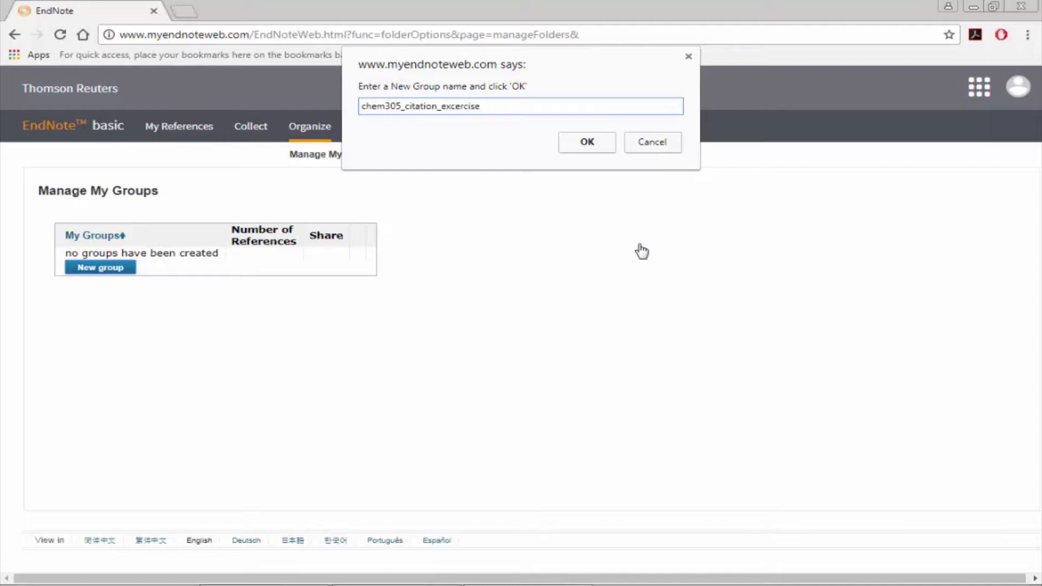
click(565, 150)
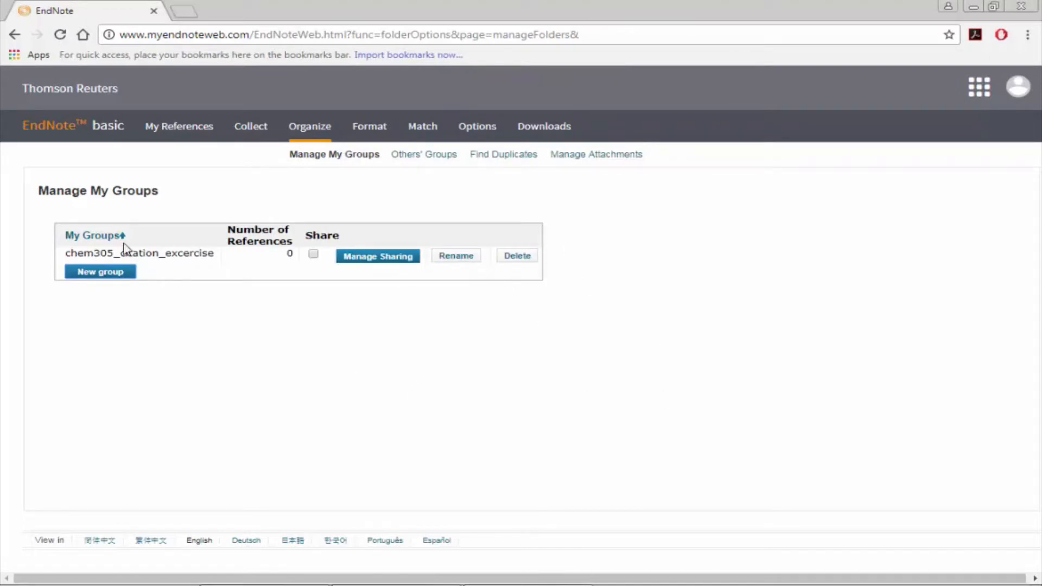
- Start a reference import and choose the file Krompeik_2017.ris from the chem305 folder
click(251, 126)
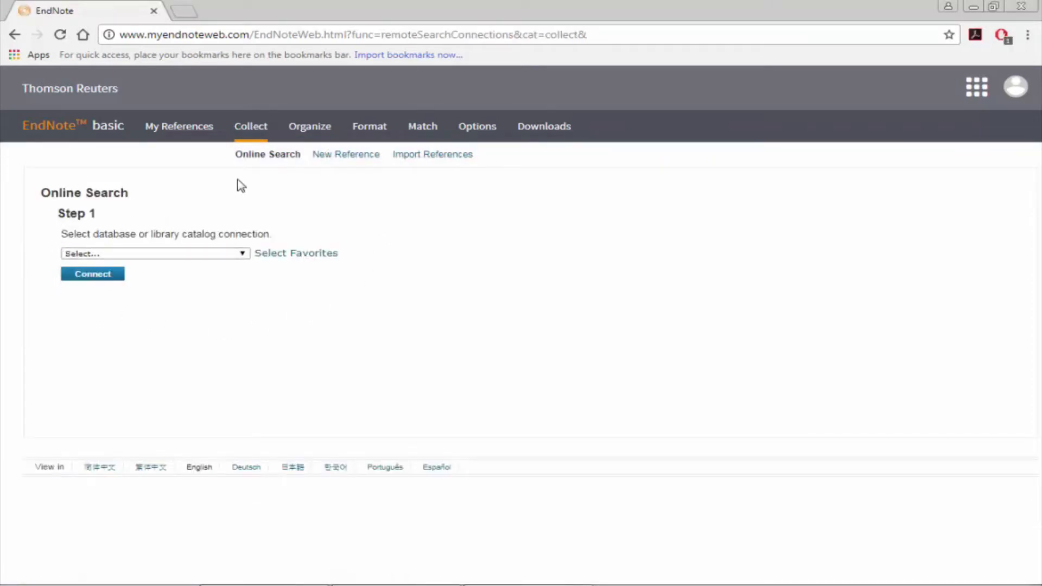
click(420, 155)
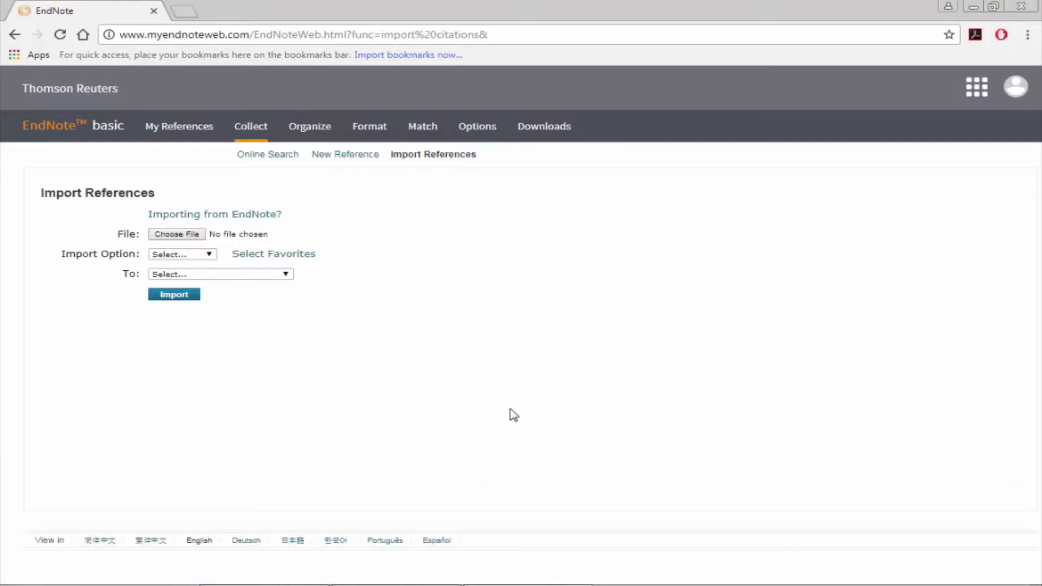
click(196, 237)
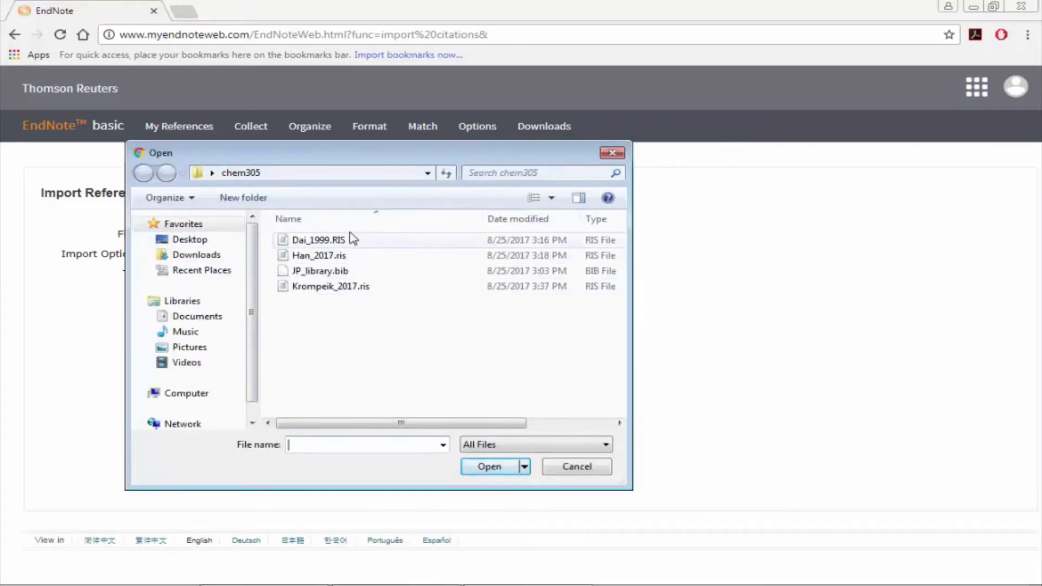
click(311, 288)
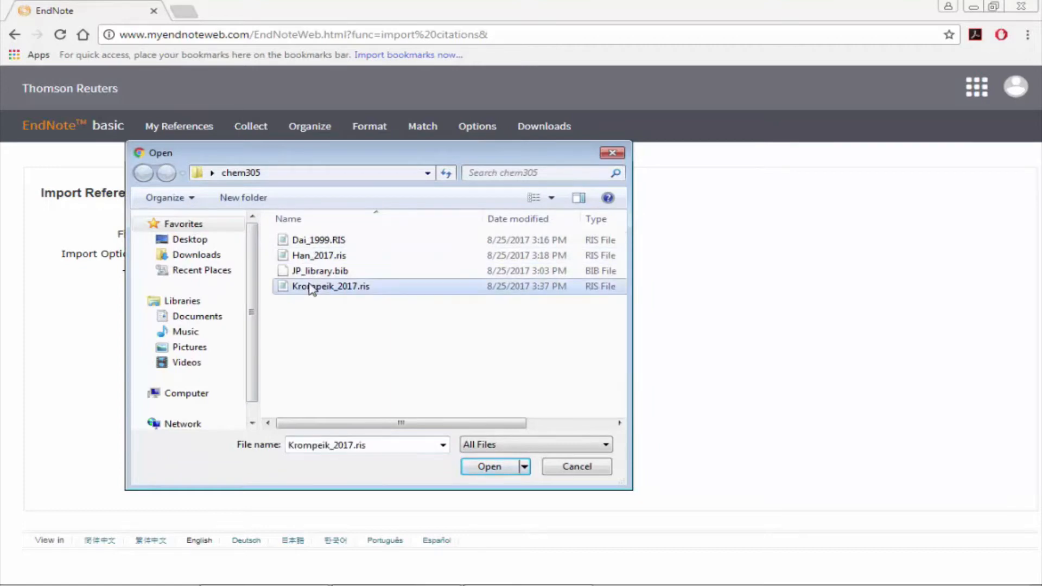
click(487, 468)
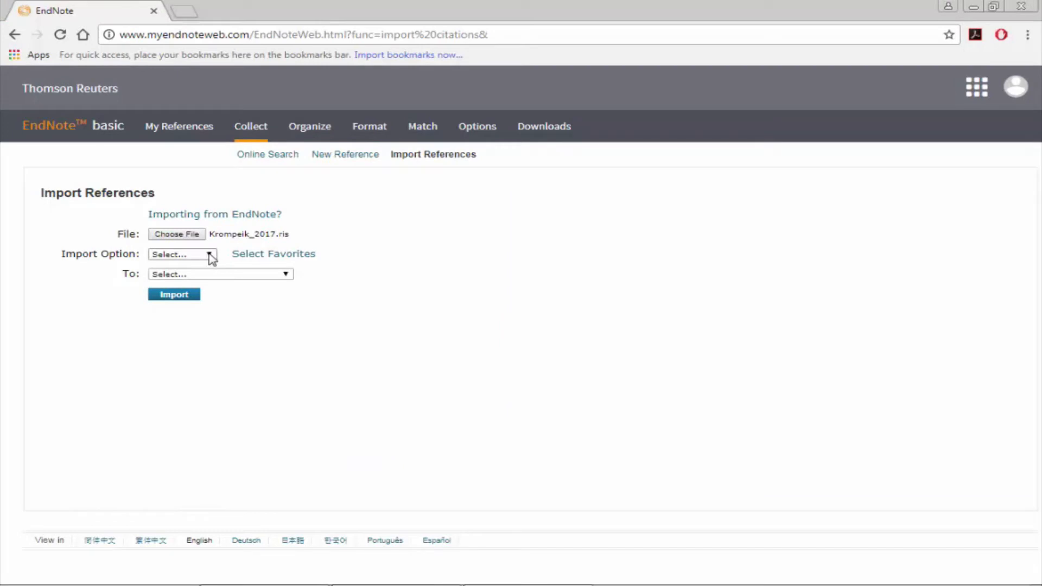
- Import the chosen file into the chem305_citation_excercise group using the RefMan RIS import option
click(210, 255)
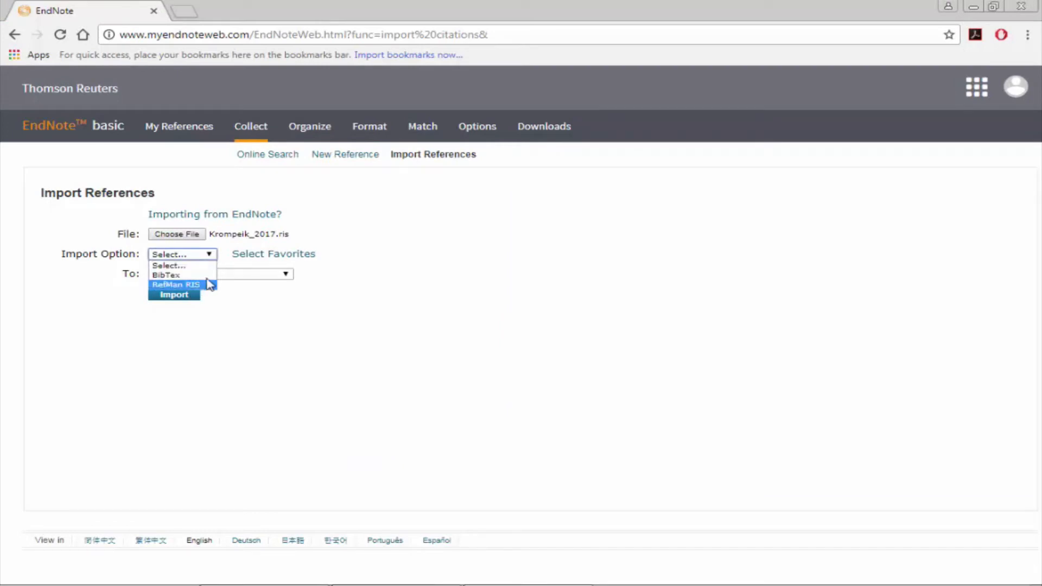
click(257, 257)
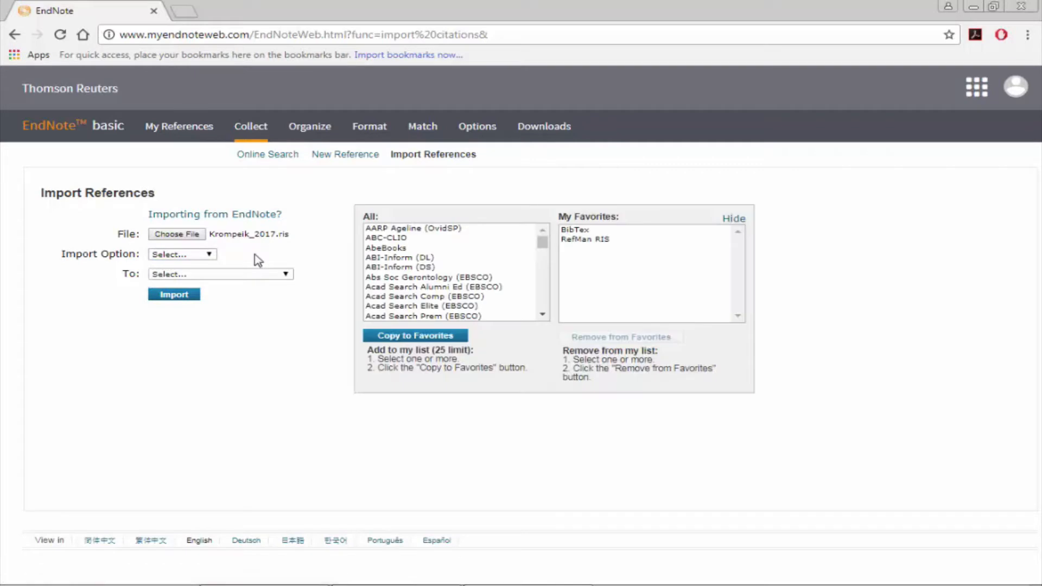
click(732, 219)
click(161, 255)
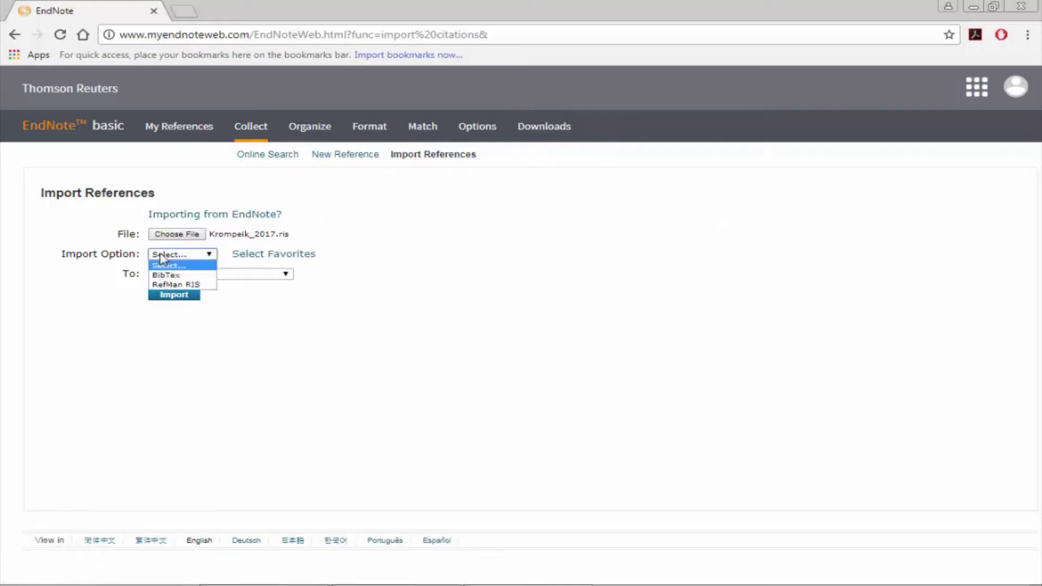
click(182, 284)
click(200, 275)
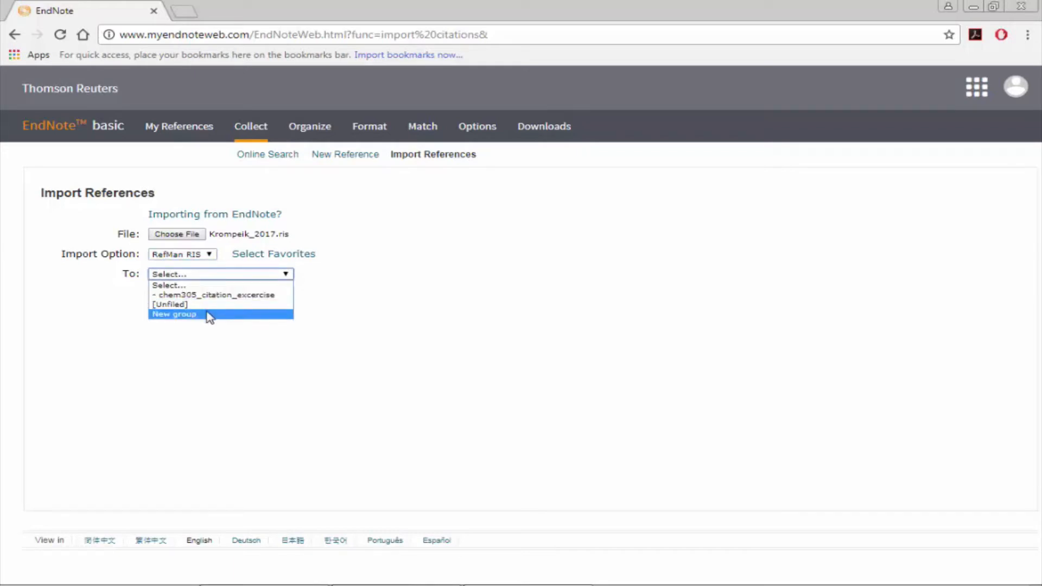
click(210, 295)
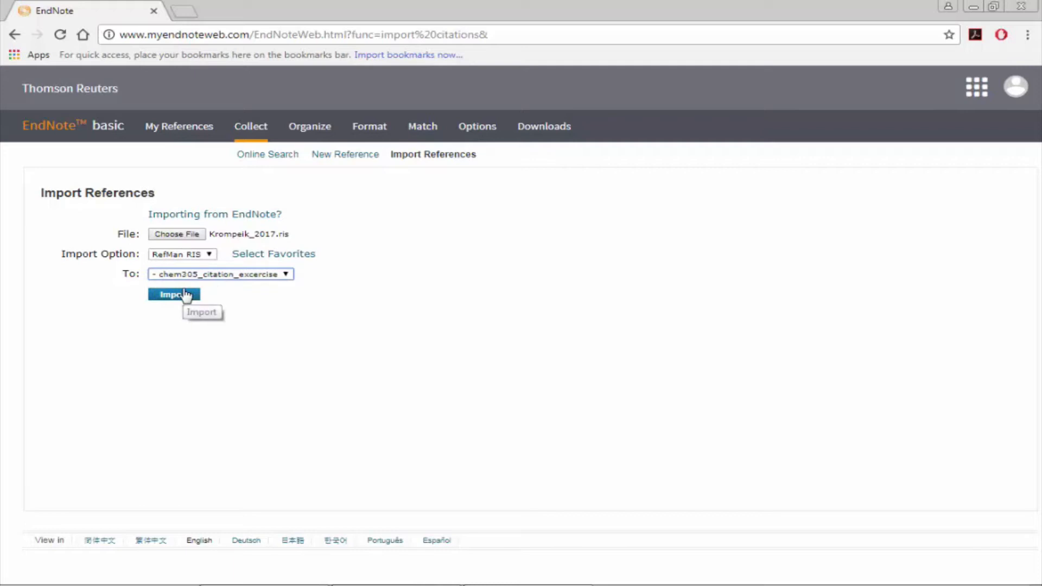
click(186, 295)
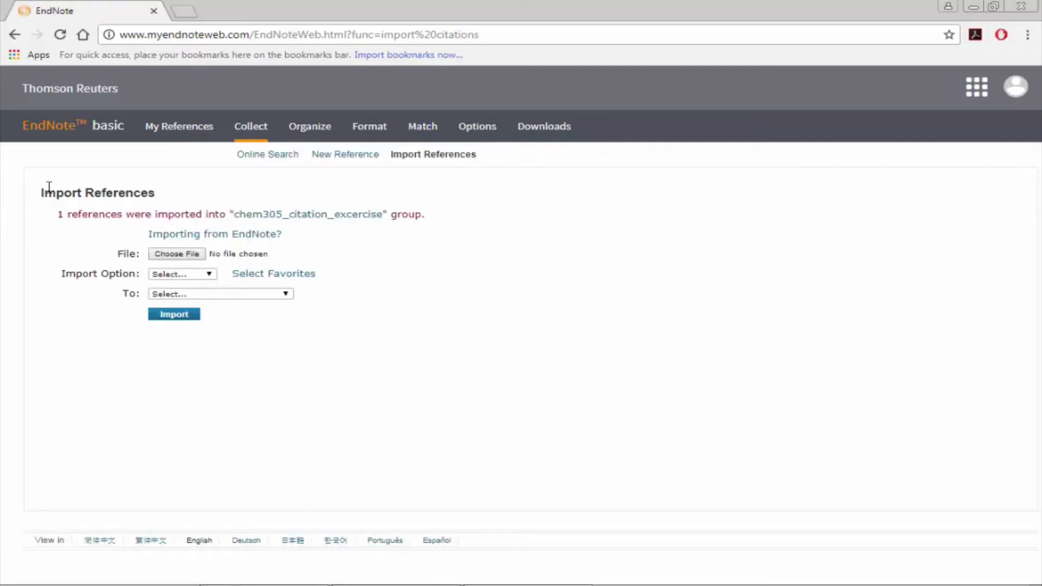
- Import Han_2017.ris into the chem305_citation_excercise group with the RefMan RIS import option
click(197, 255)
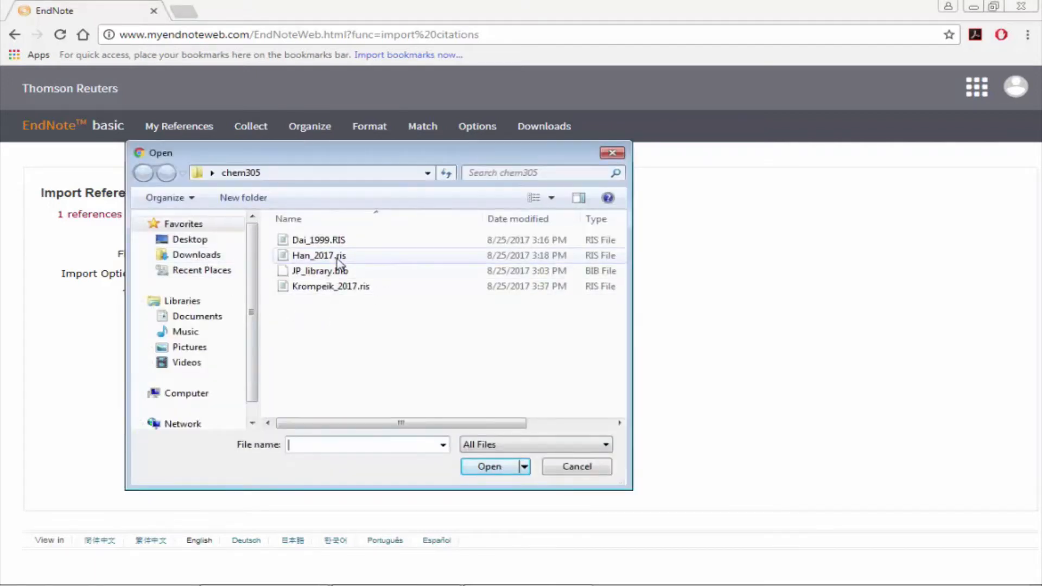
click(340, 262)
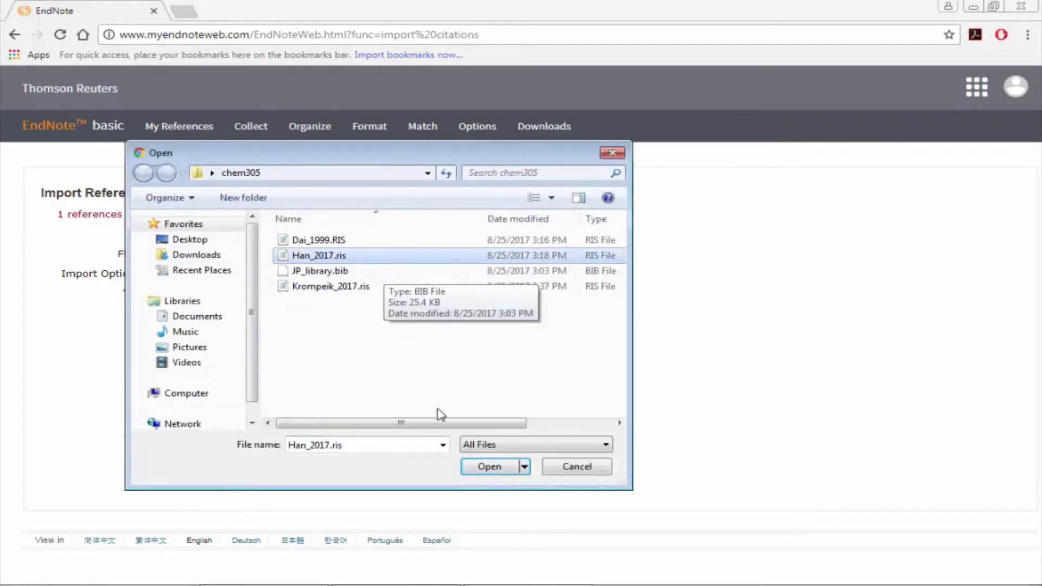
click(490, 468)
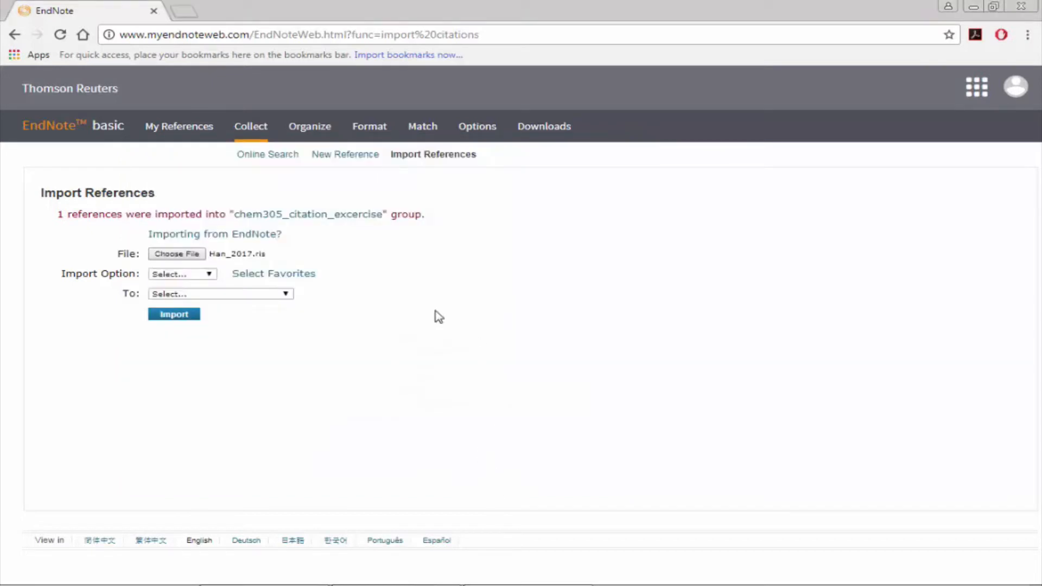
click(208, 274)
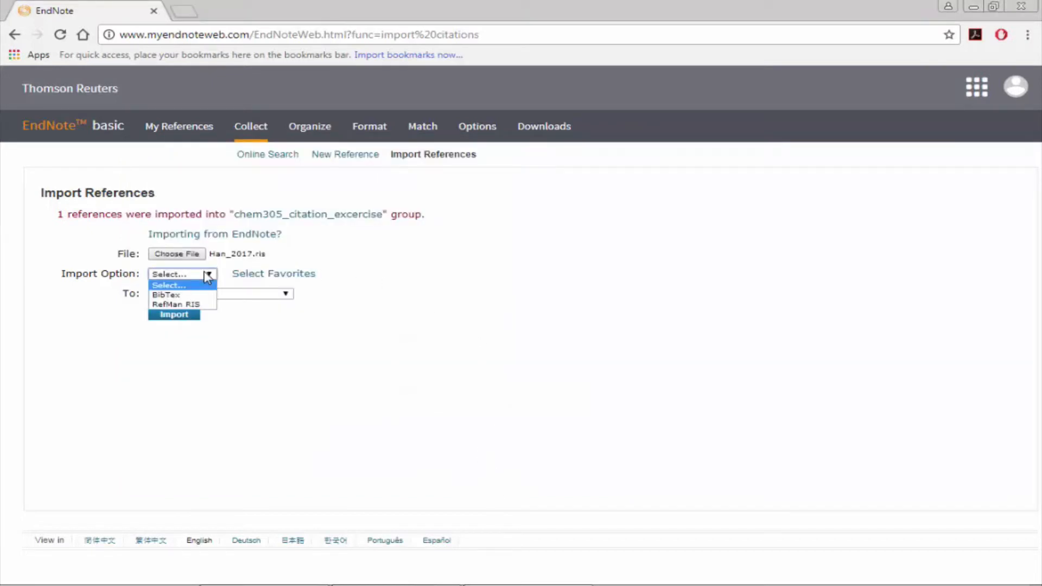
click(204, 305)
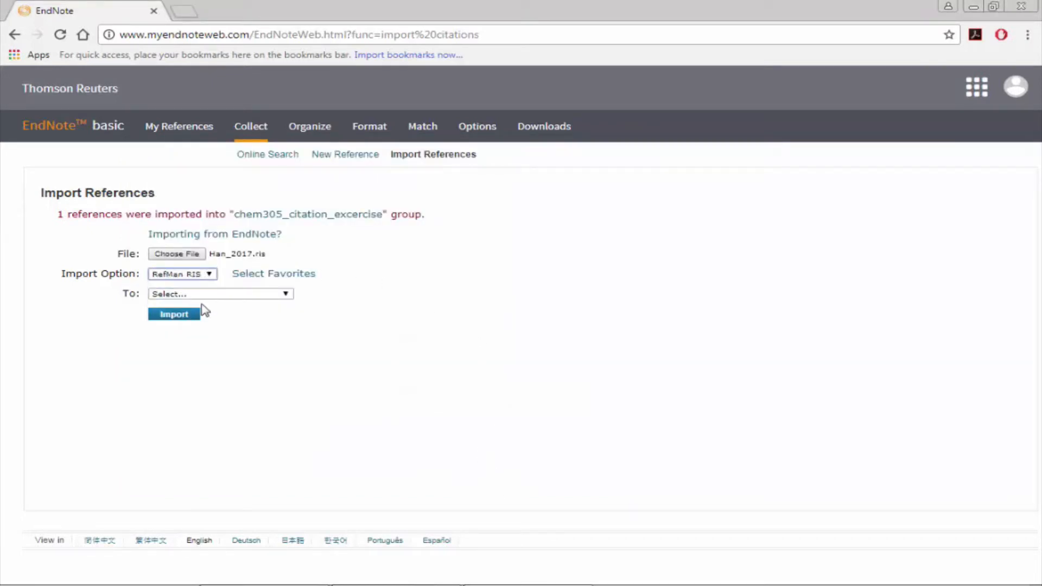
click(236, 294)
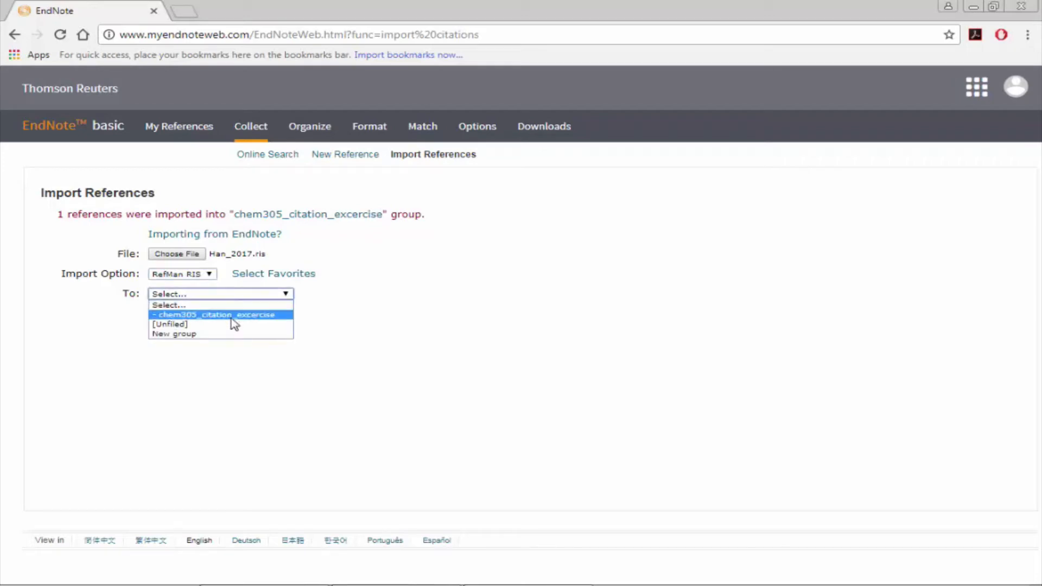
click(231, 316)
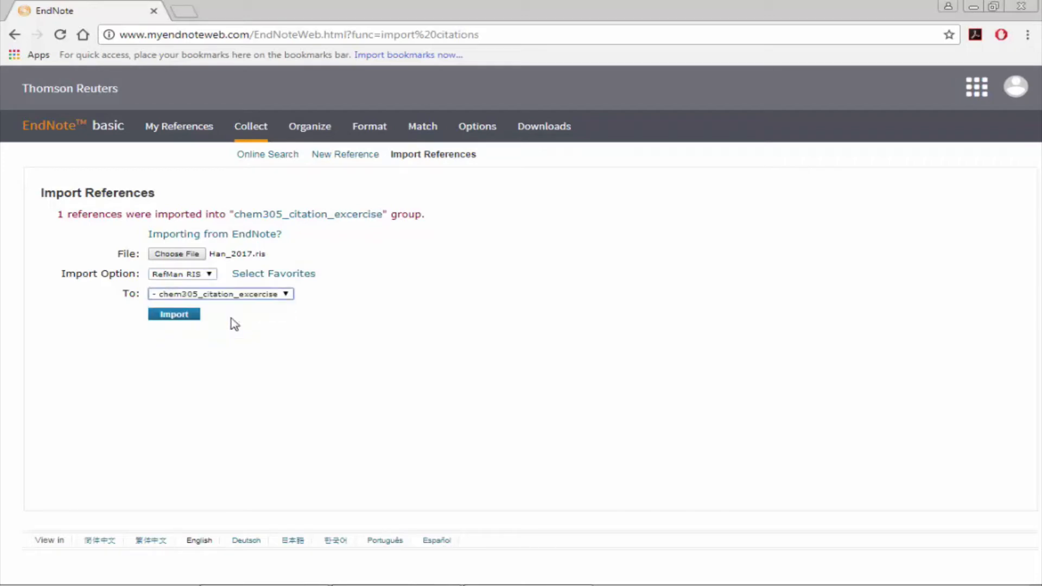
click(184, 320)
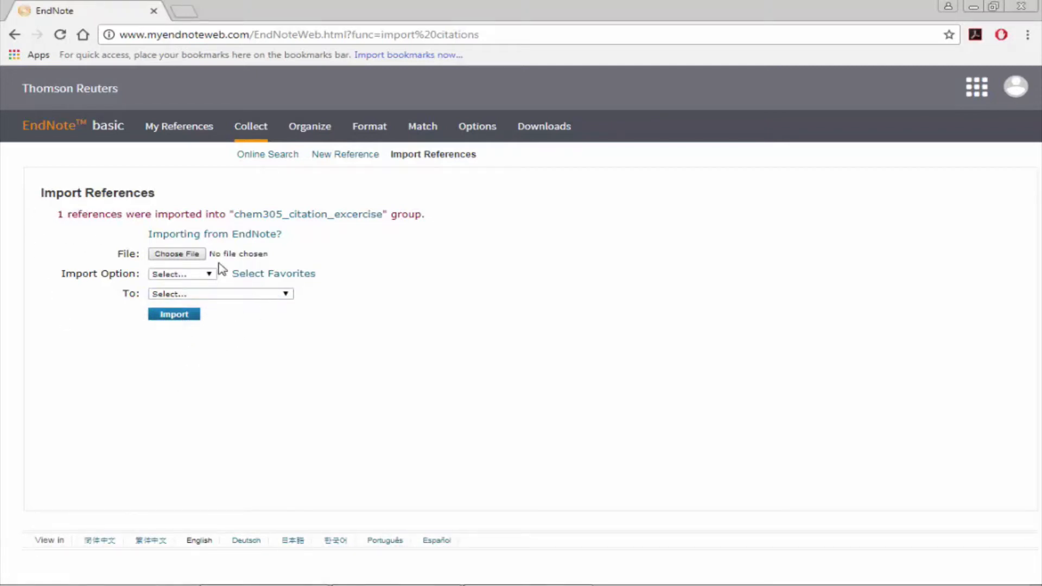
- Try to import JP_library.bib into the chem305_citation_excercise group with the RefMan RIS import option
click(195, 254)
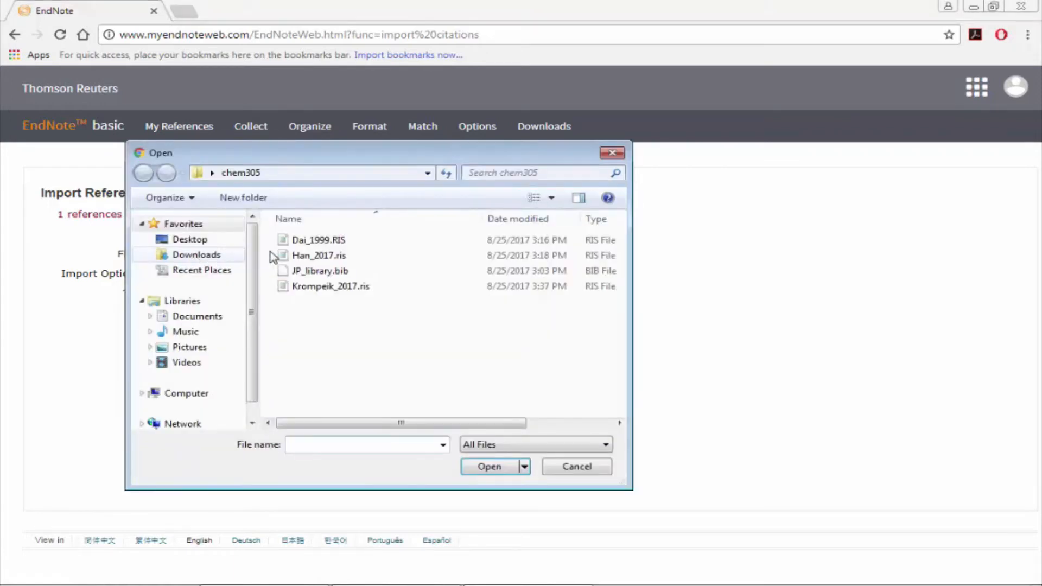
click(315, 274)
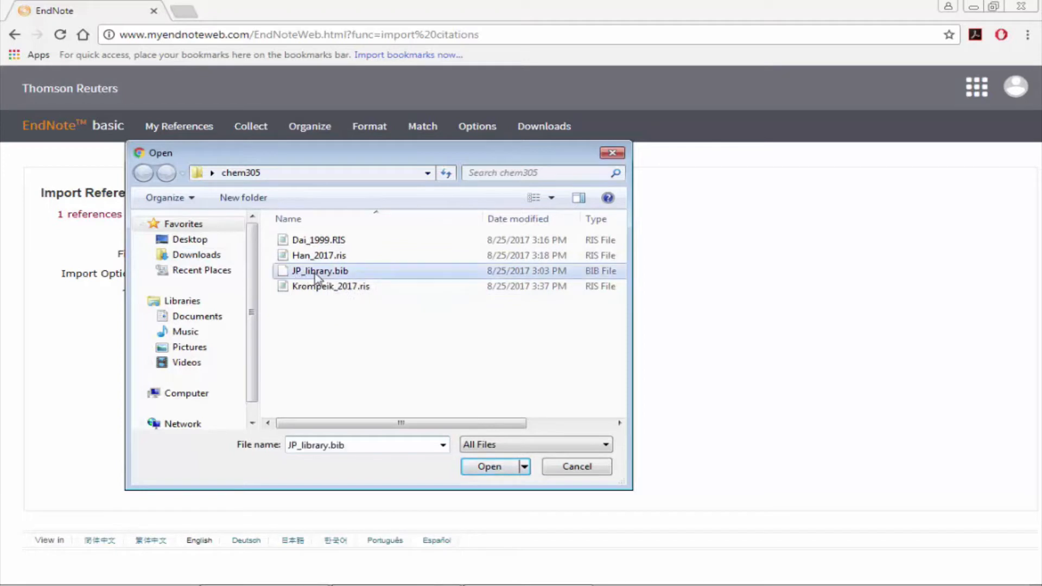
click(478, 467)
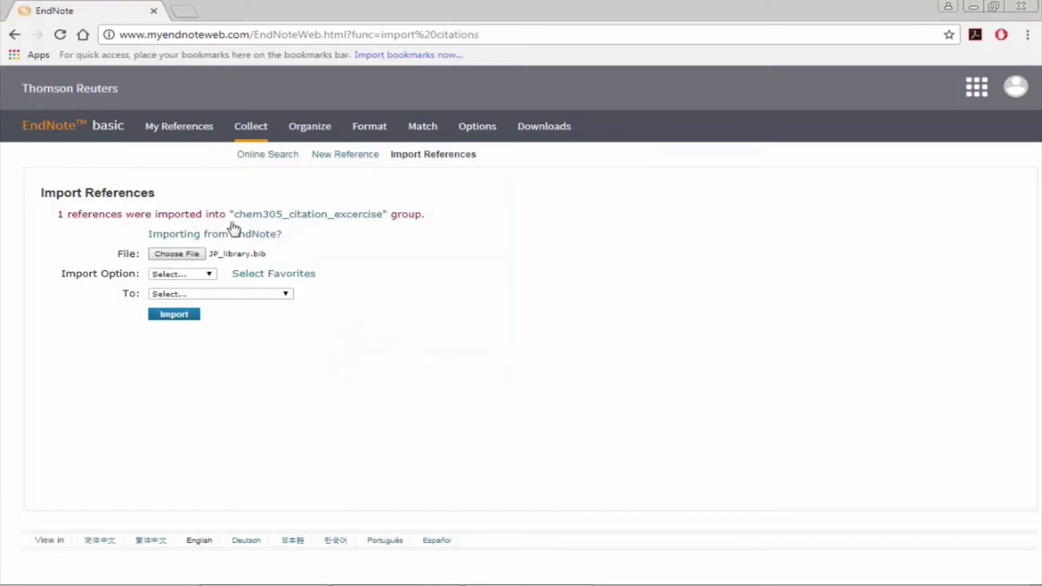
click(208, 275)
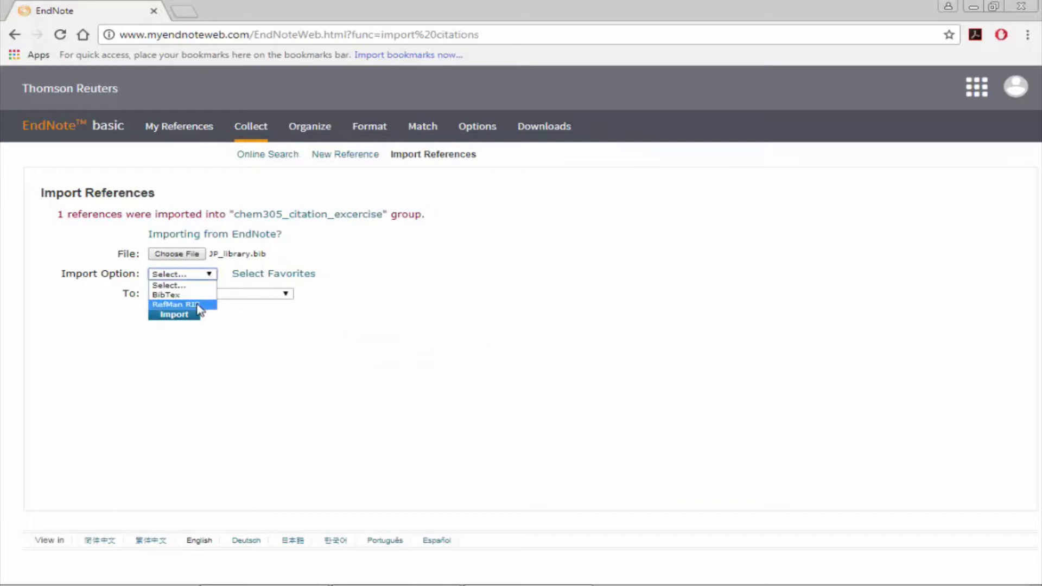
click(201, 305)
click(210, 294)
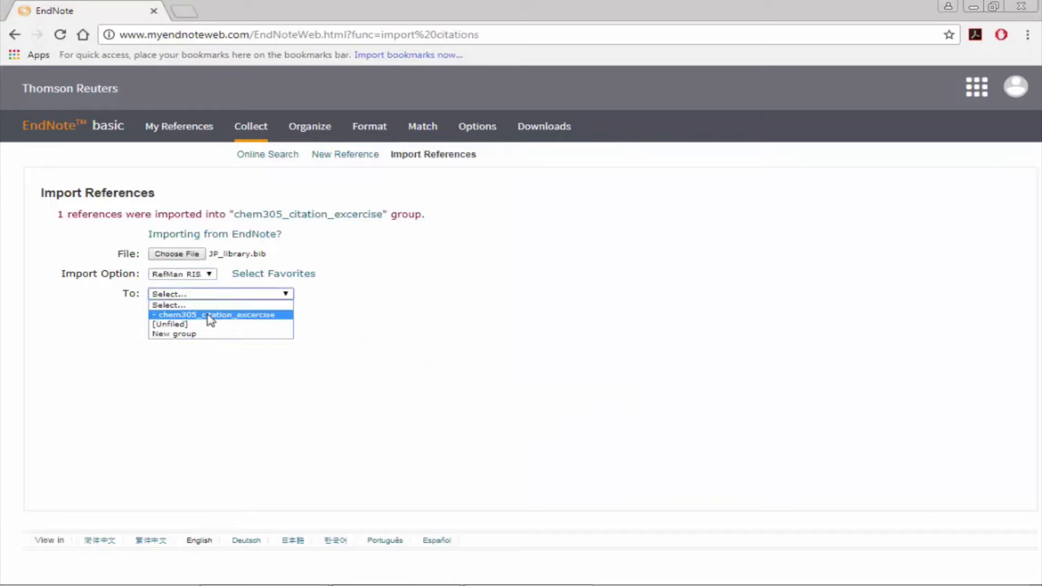
click(210, 316)
click(188, 315)
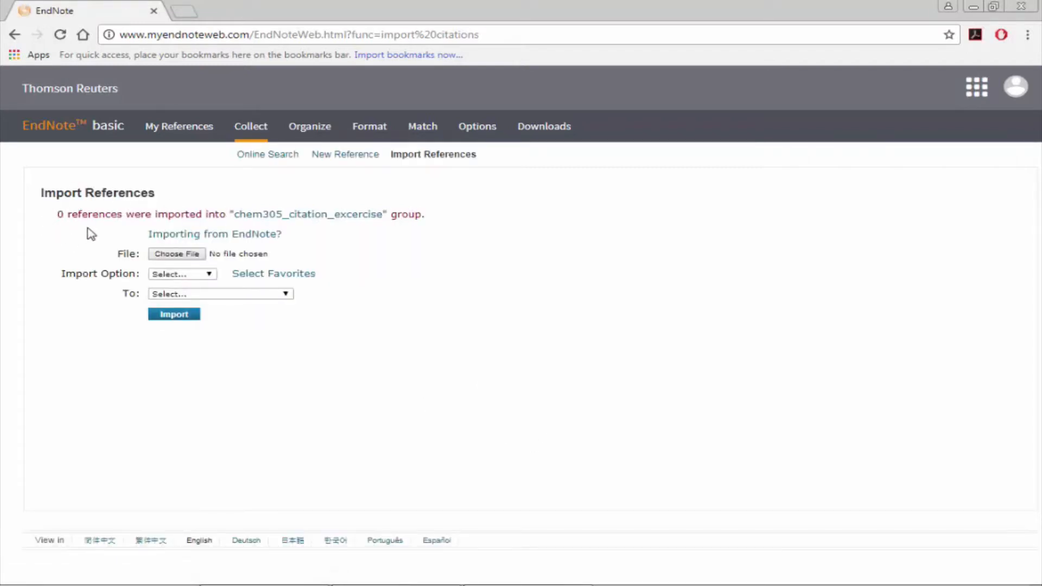
- Import JP_library.bib into the chem305_citation_excercise group with the BibTex import option
click(195, 256)
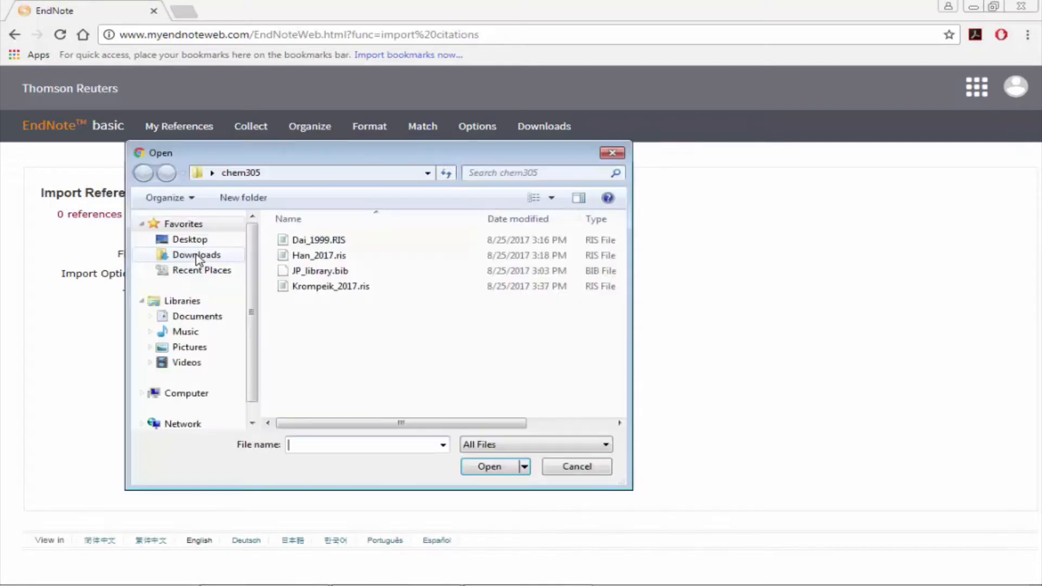
click(291, 271)
click(468, 474)
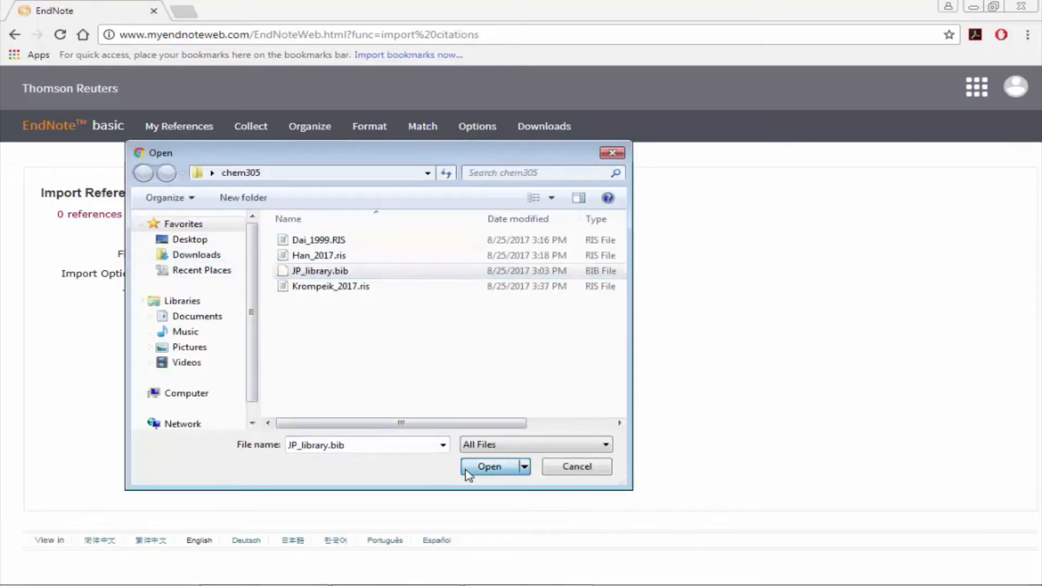
click(208, 274)
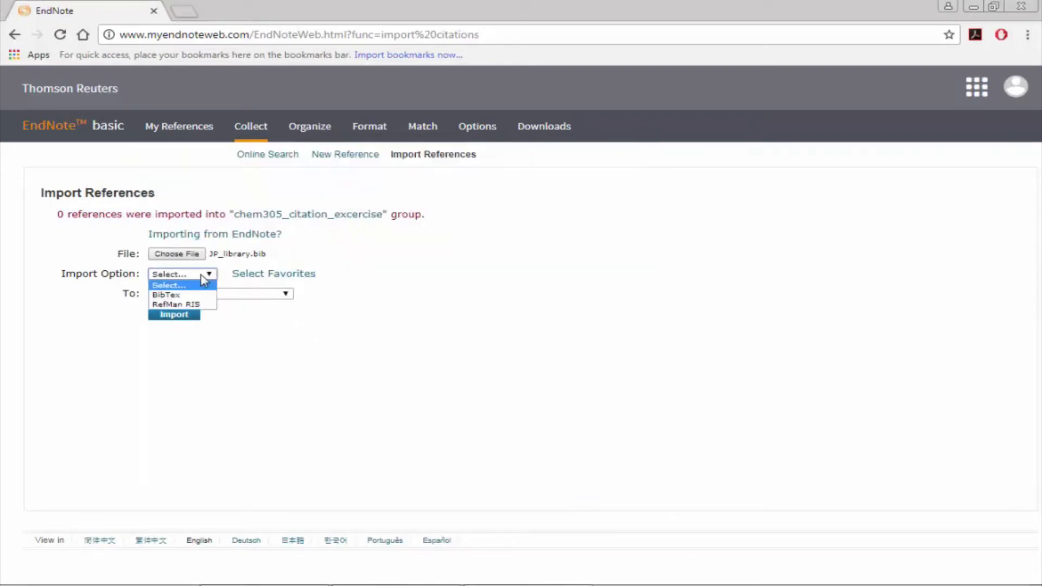
click(184, 296)
click(186, 296)
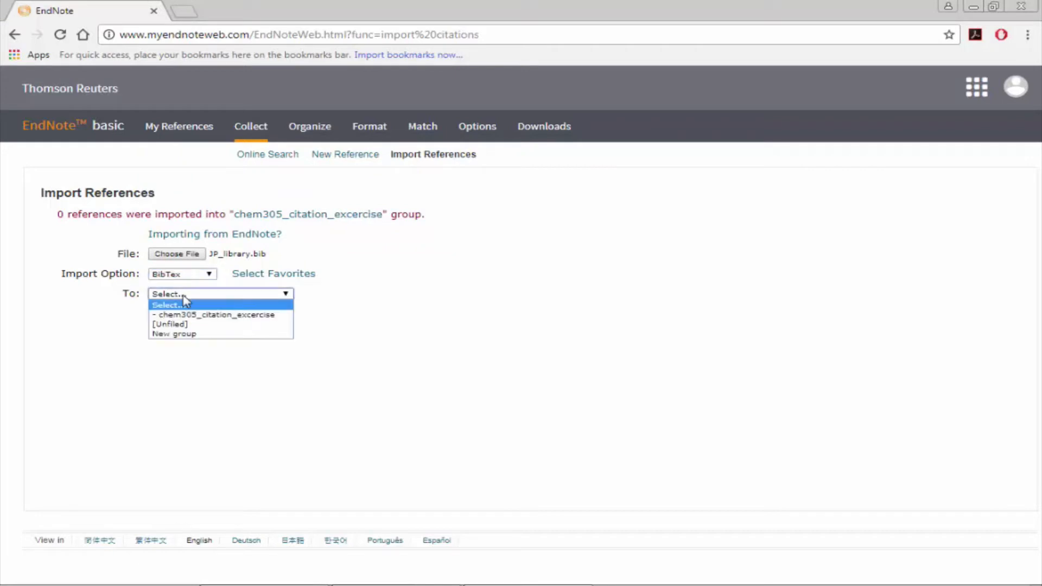
click(191, 314)
click(192, 316)
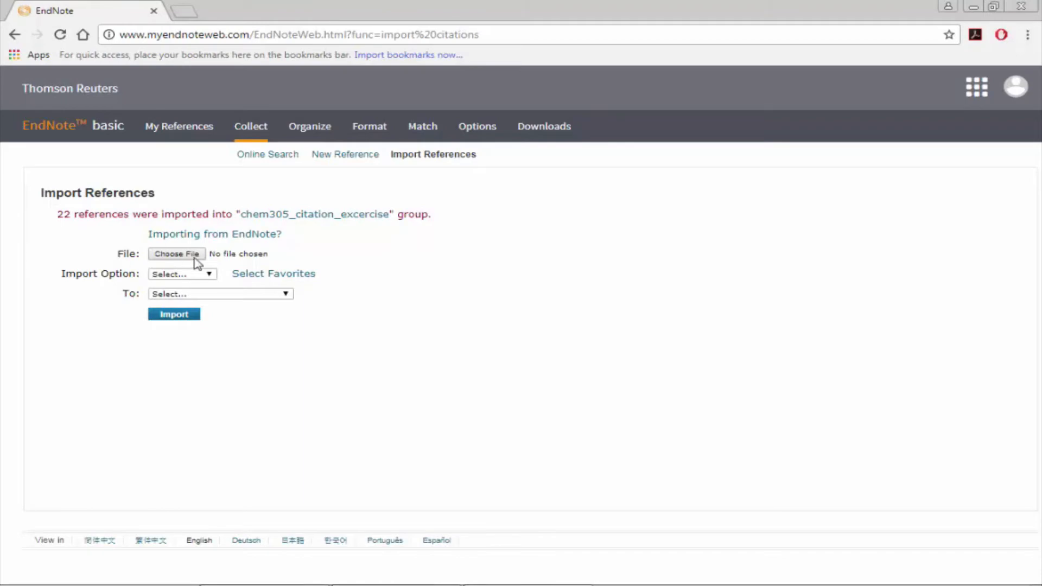
- Look through the full reference list to check the imported entries
click(185, 136)
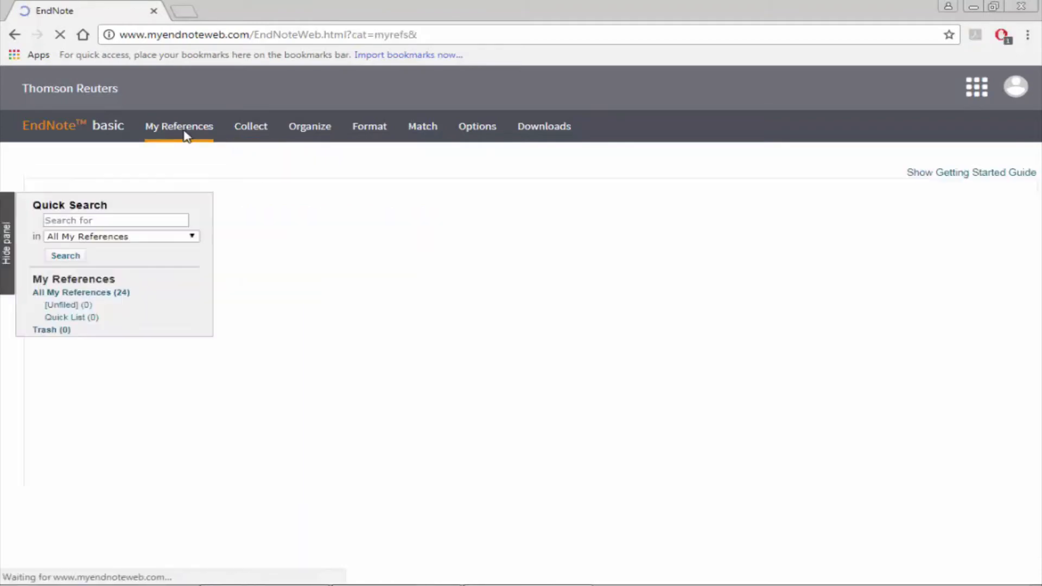
scroll(394, 366, down, 1)
scroll(392, 365, down, 9)
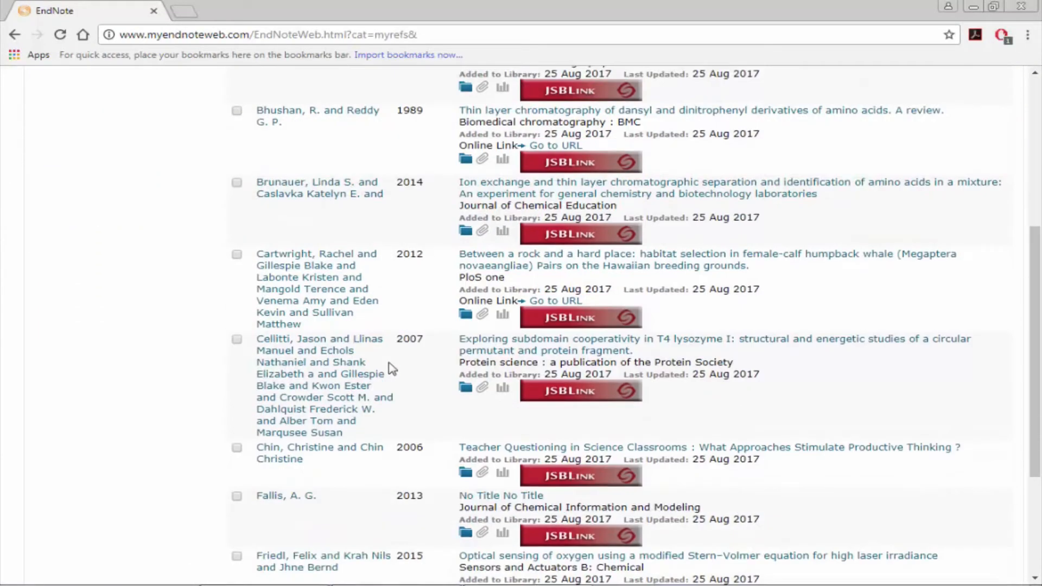
scroll(383, 378, up, 10)
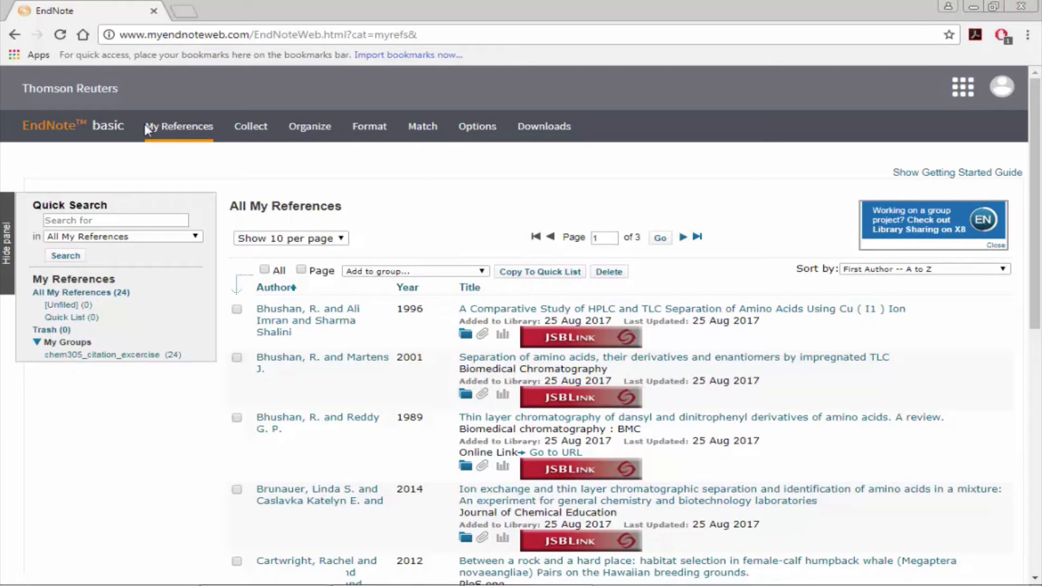
- Start an online search and connect to the PubMed (NLM) database
mouse_move(147, 130)
click(266, 159)
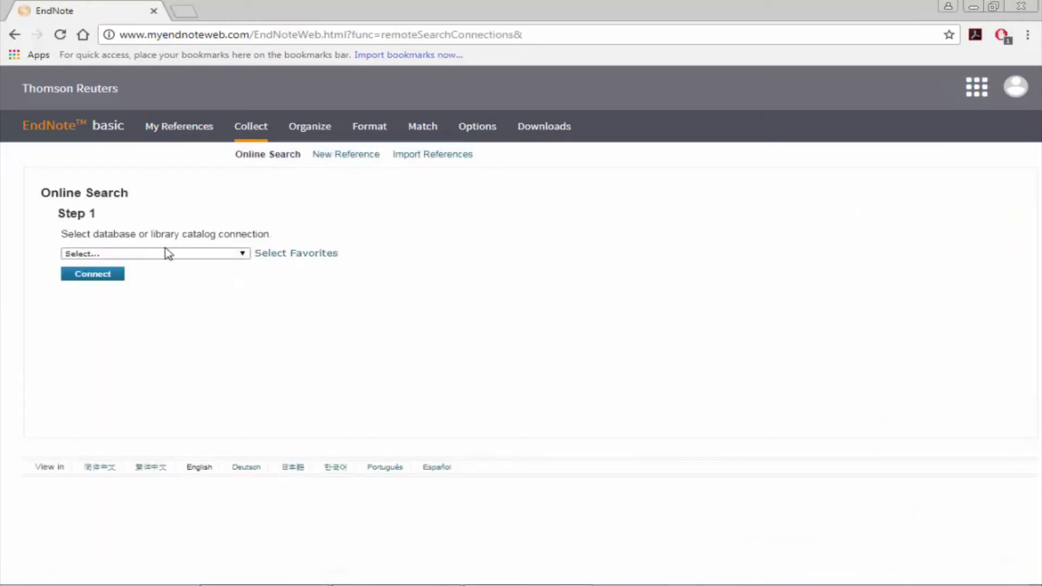
click(272, 254)
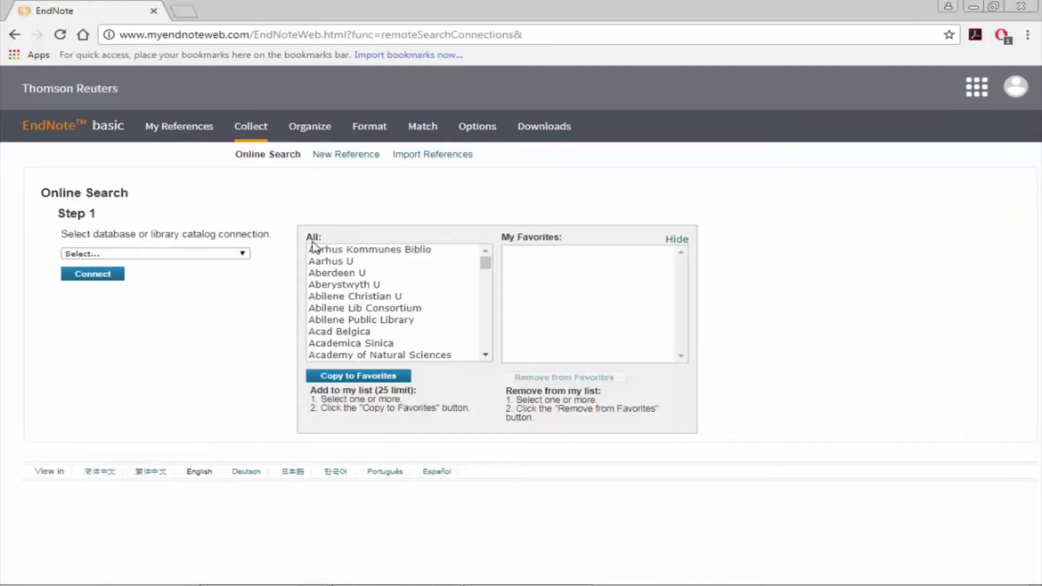
click(678, 239)
click(242, 254)
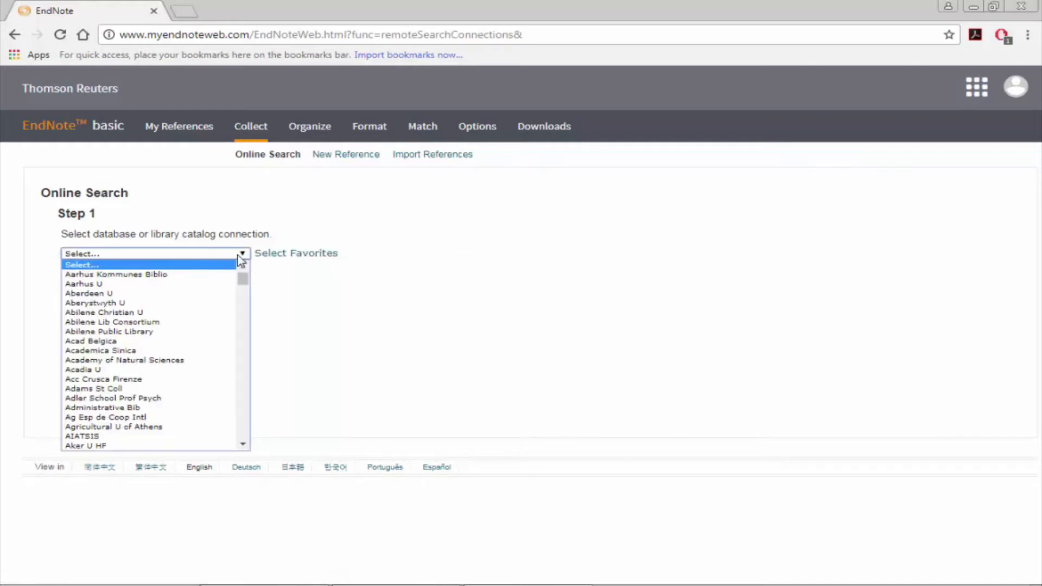
scroll(198, 333, down, 15)
scroll(196, 332, down, 10)
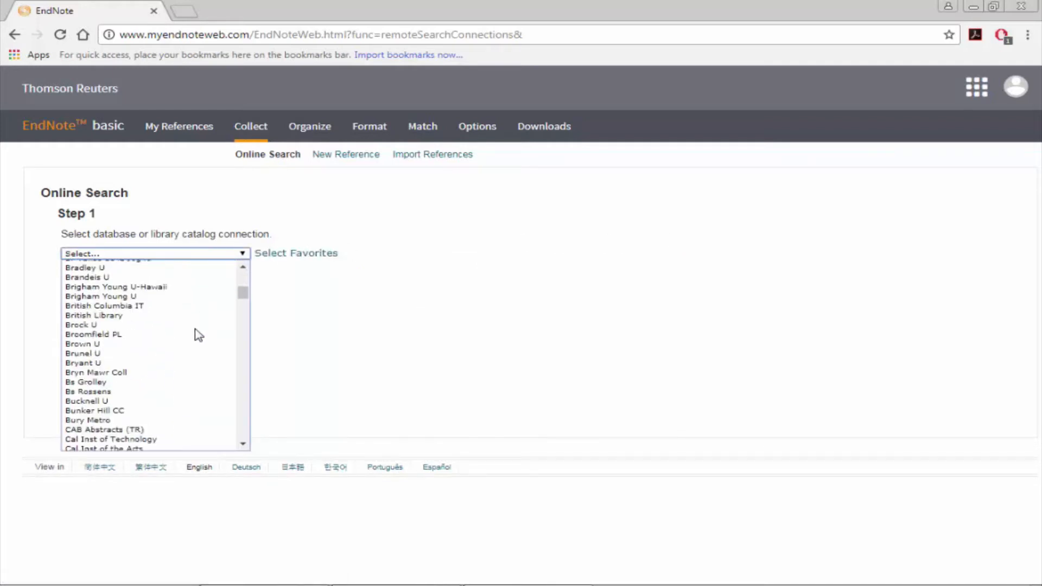
drag(244, 300, 249, 367)
scroll(225, 372, down, 10)
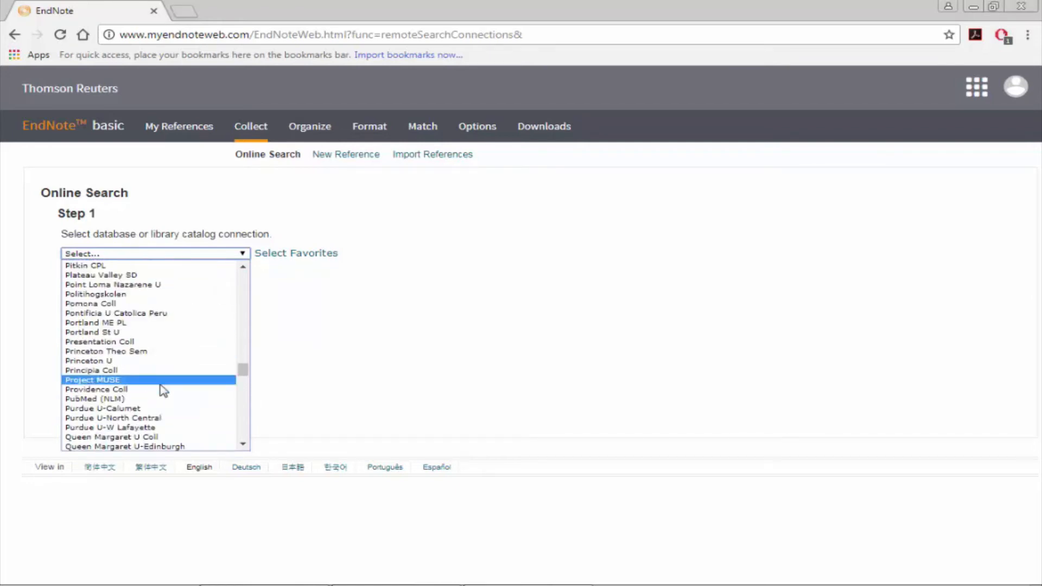
click(137, 400)
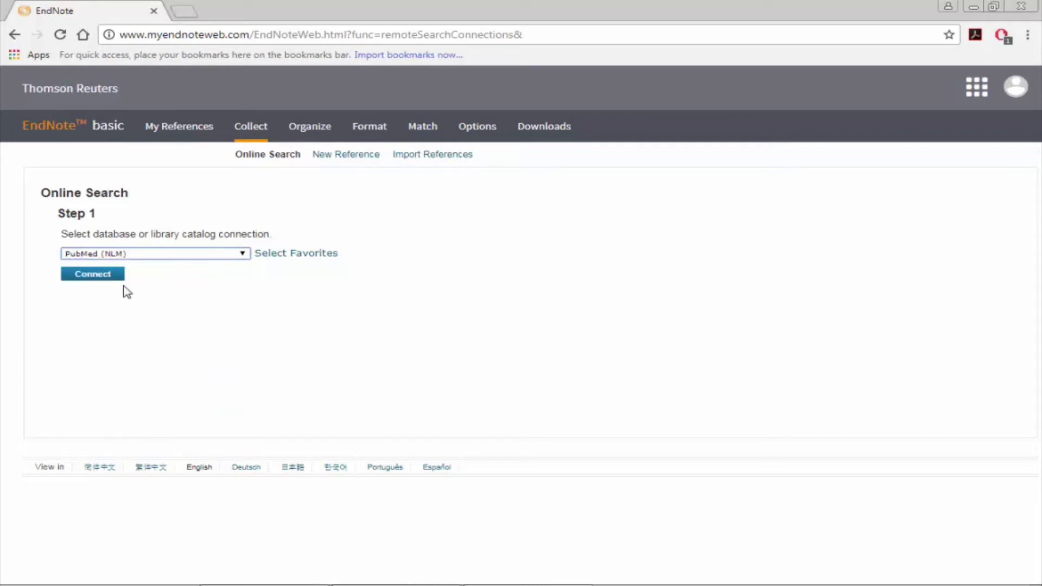
click(106, 278)
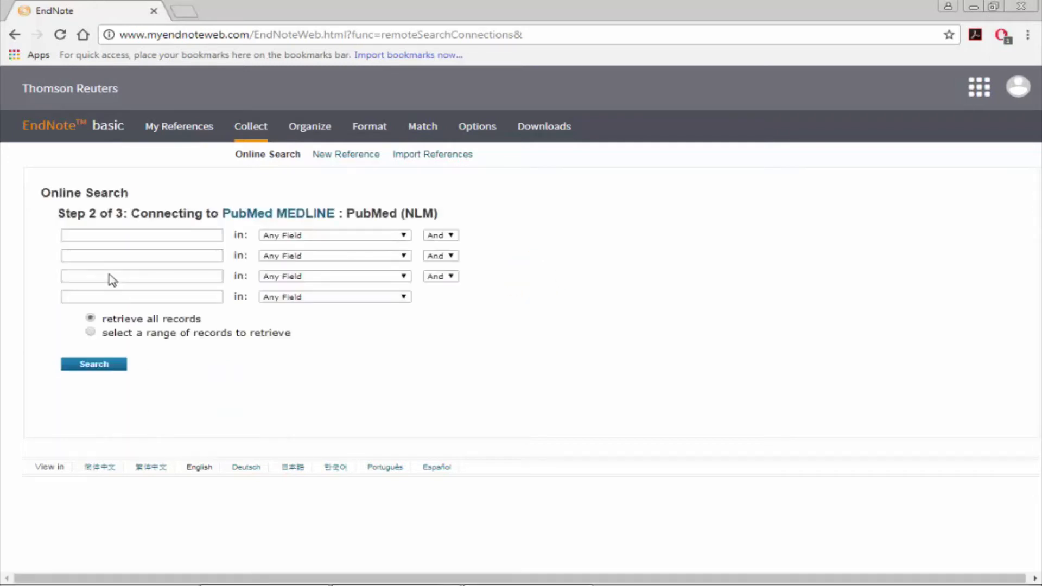
- Search PubMed for crown ether and add the paper "Crown Ethers: novel permeability enhancers for ocular drug delivery?" to the chem305_citation_excercise group
click(100, 237)
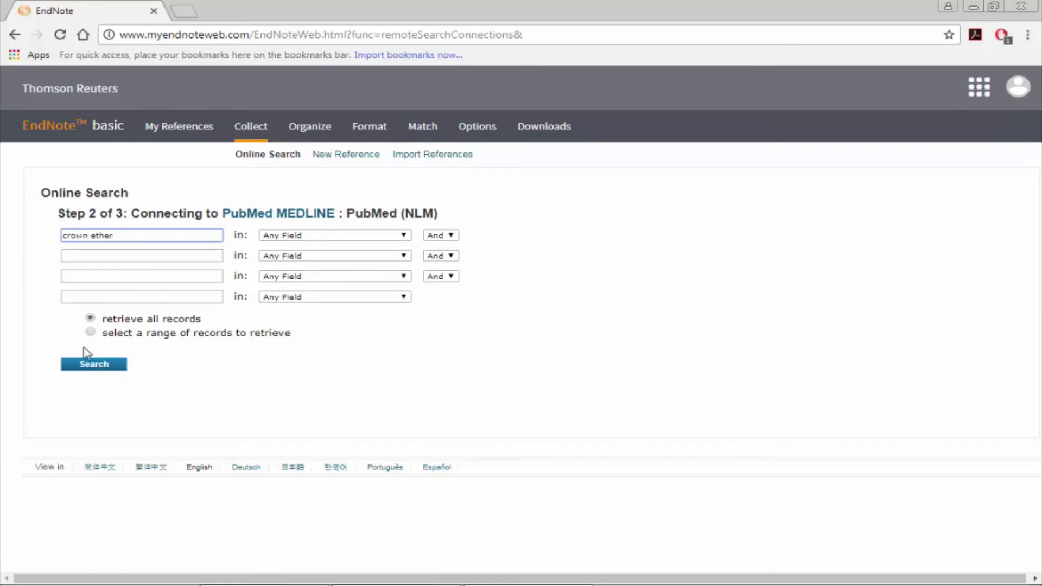
click(85, 365)
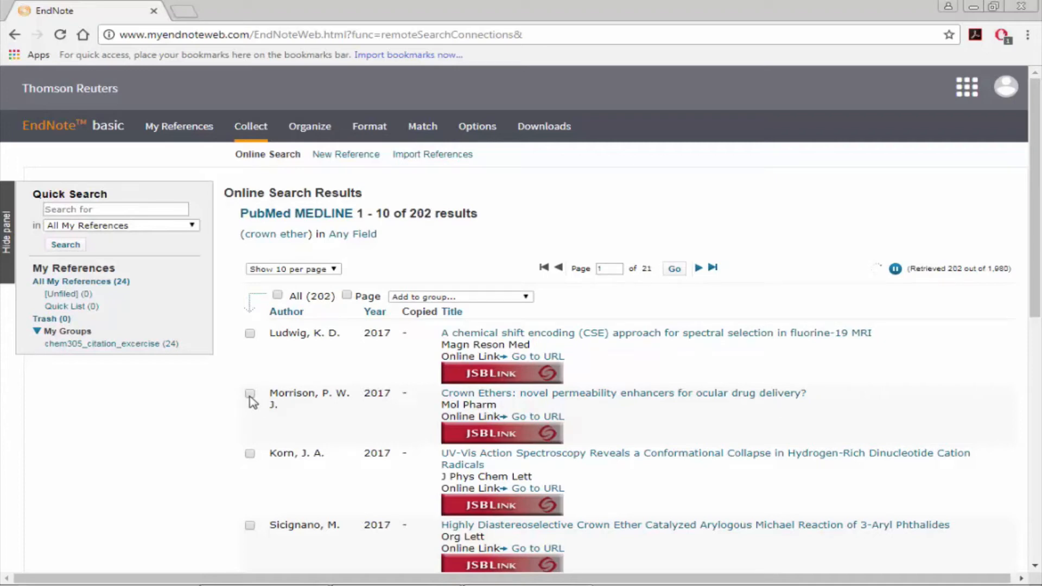
click(250, 394)
click(499, 300)
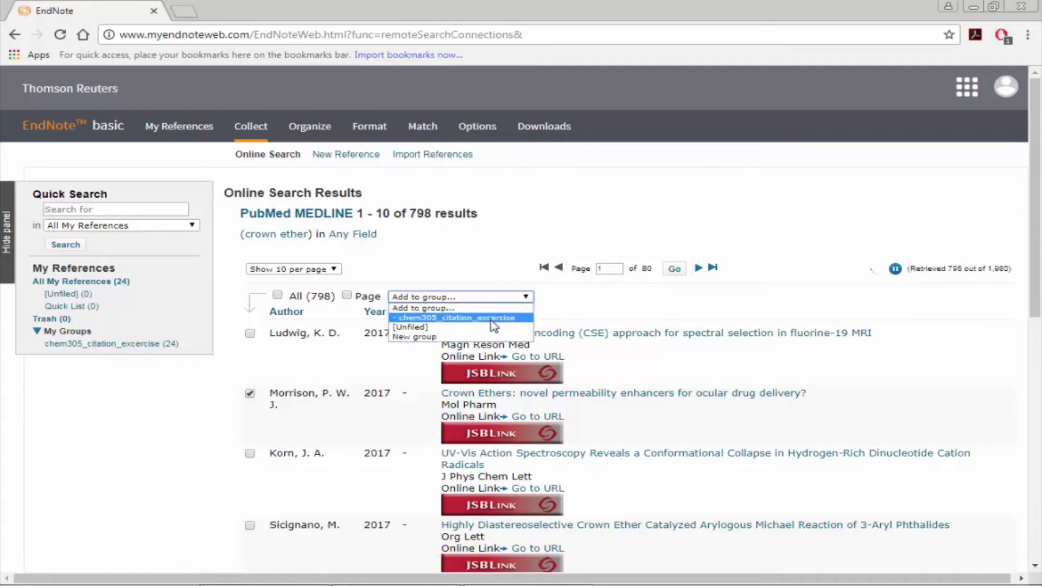
click(492, 319)
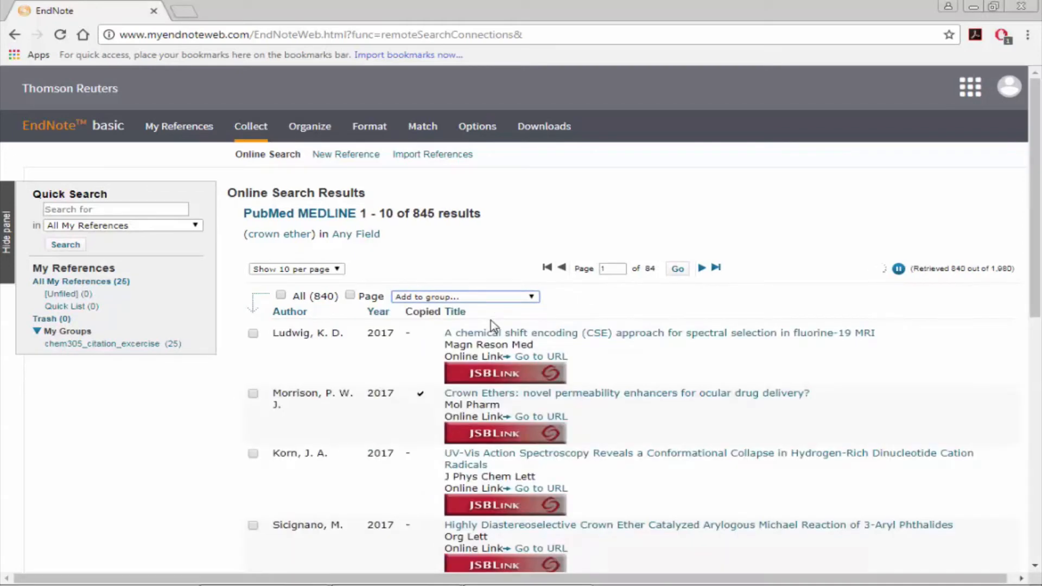
- Browse the pages of all saved references to find the crown ether papers
click(105, 284)
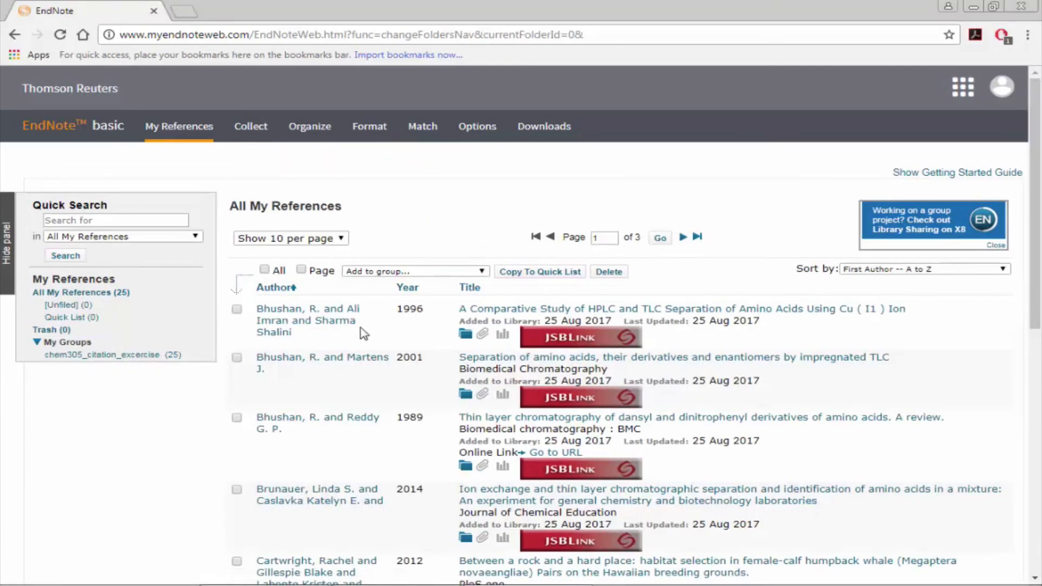
scroll(364, 333, down, 7)
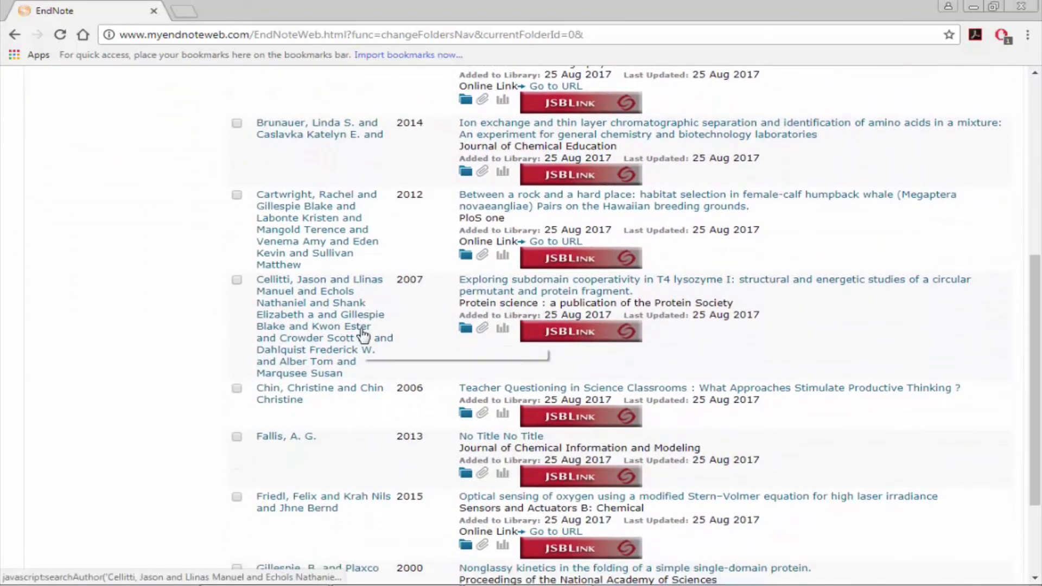
scroll(362, 335, down, 3)
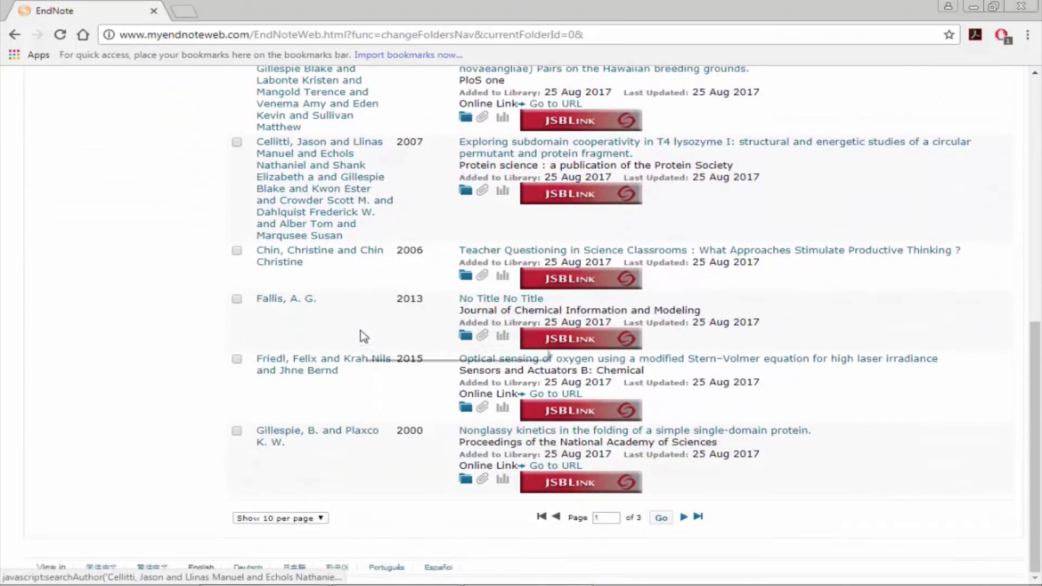
click(685, 518)
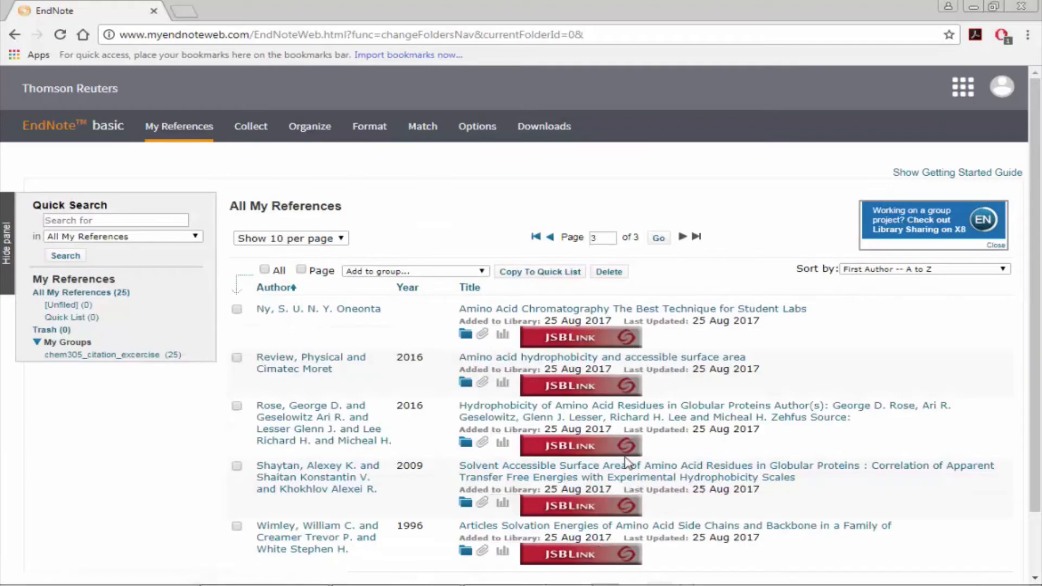
scroll(627, 462, down, 2)
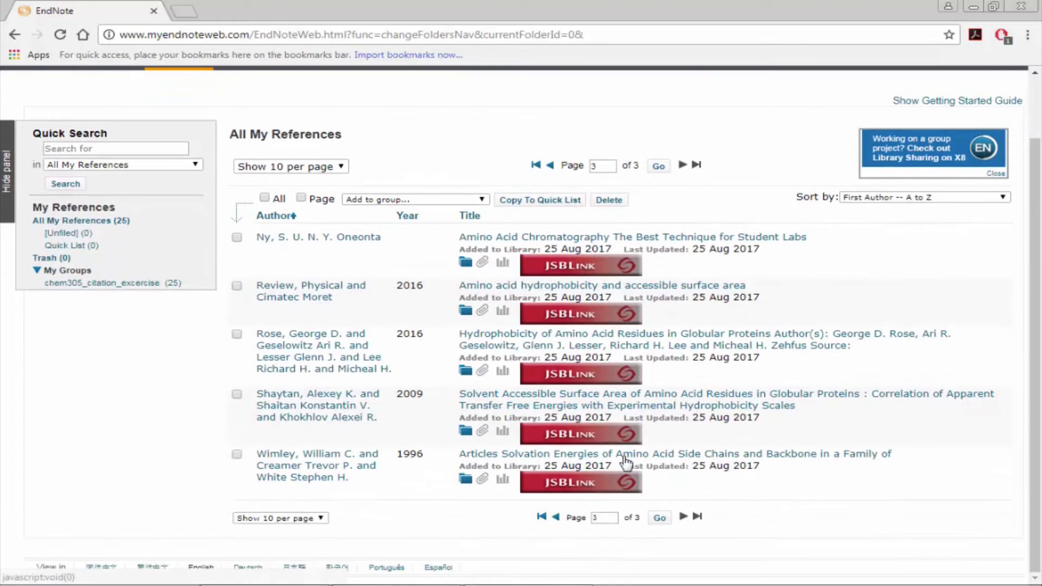
click(557, 518)
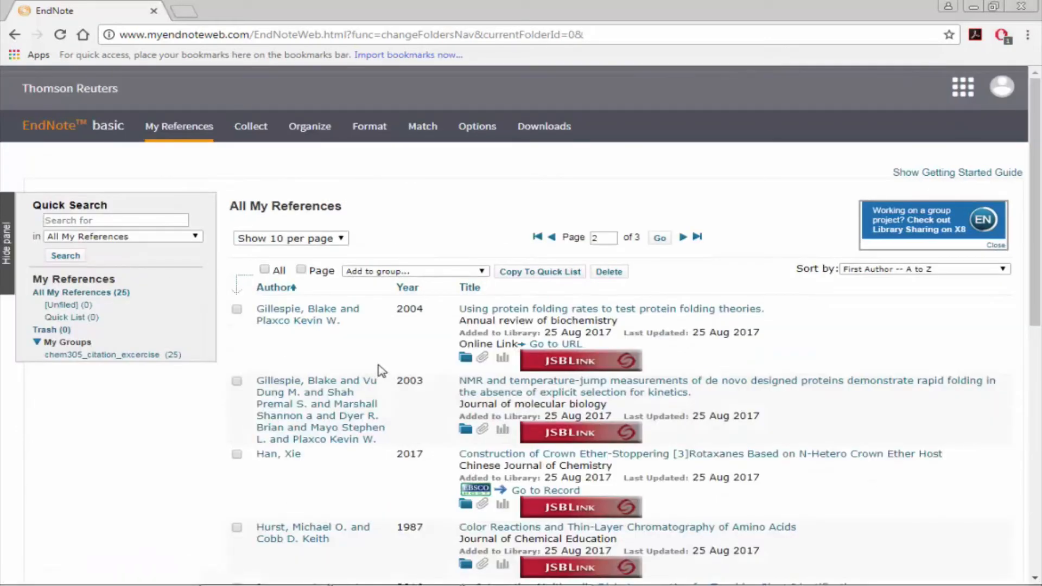
scroll(381, 371, down, 3)
scroll(382, 371, down, 3)
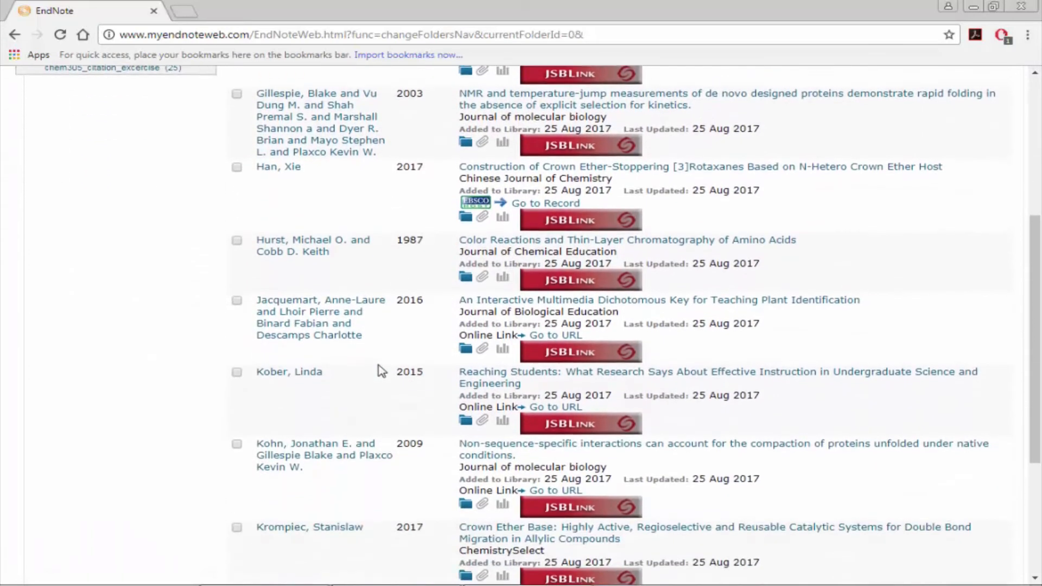
scroll(382, 371, down, 2)
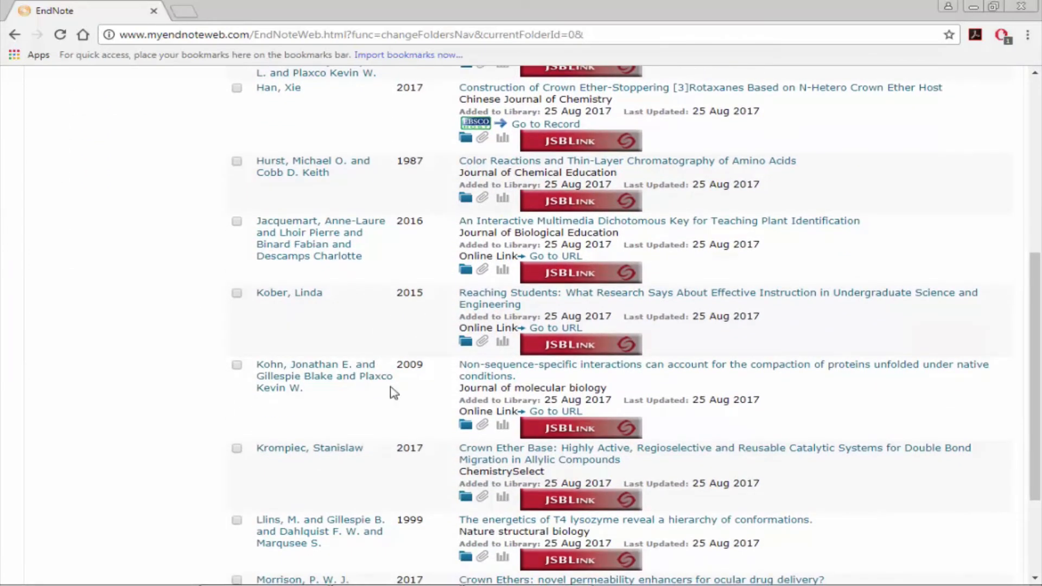
scroll(385, 408, down, 2)
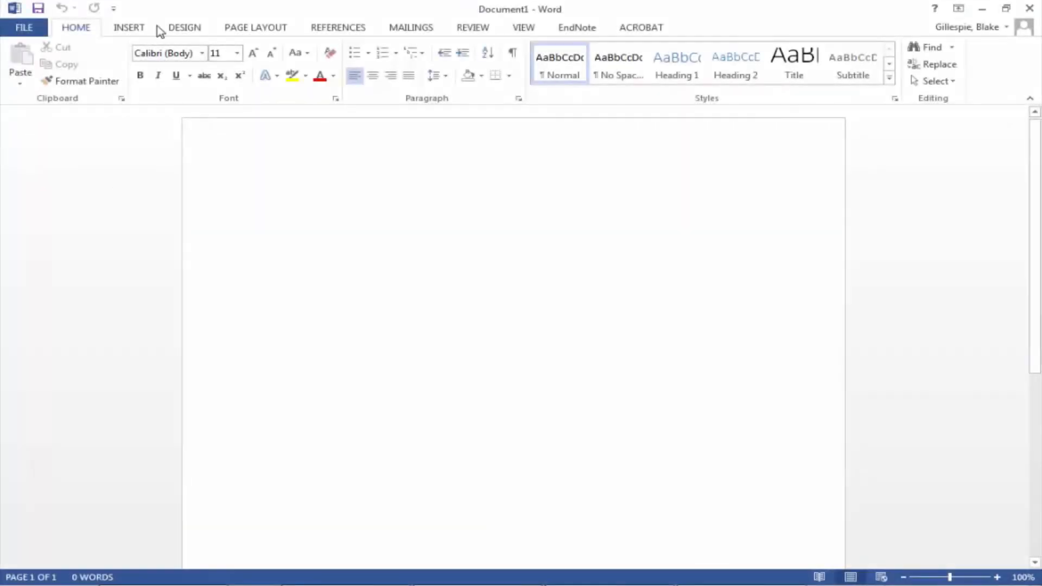
- In the blank Word document, find EndNote references for ether and insert the citation "Construction of Crown Ether-Stoppering [3]Rotaxanes Based on N-Hetero Crown Ether Host"
click(571, 26)
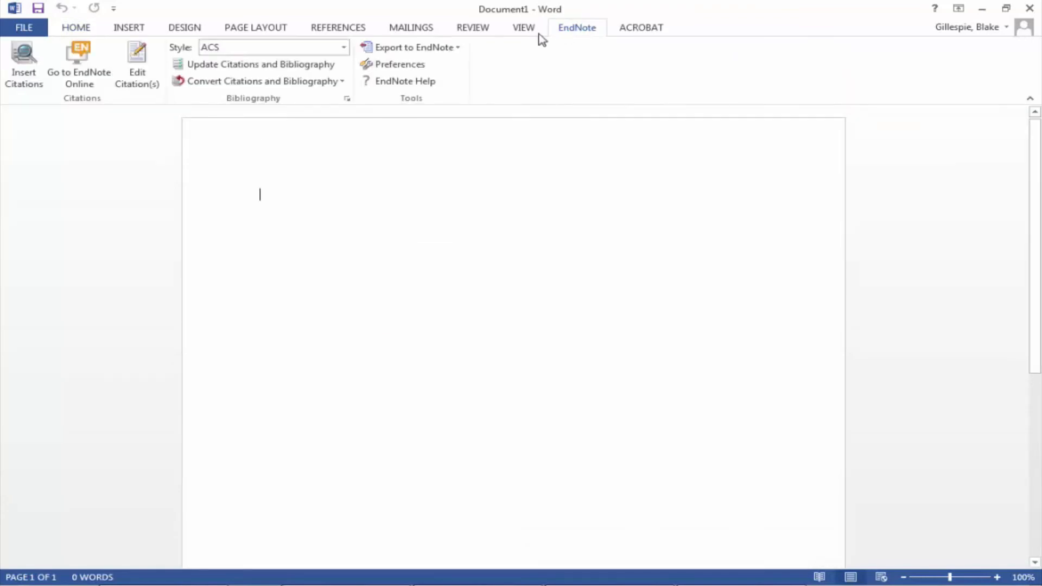
click(8, 67)
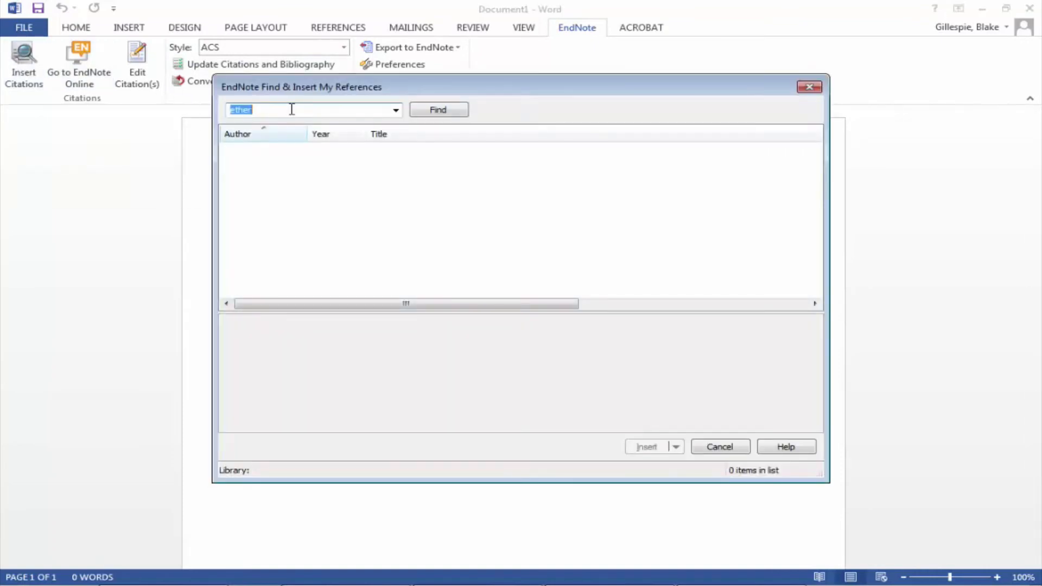
text(e)
key(Return)
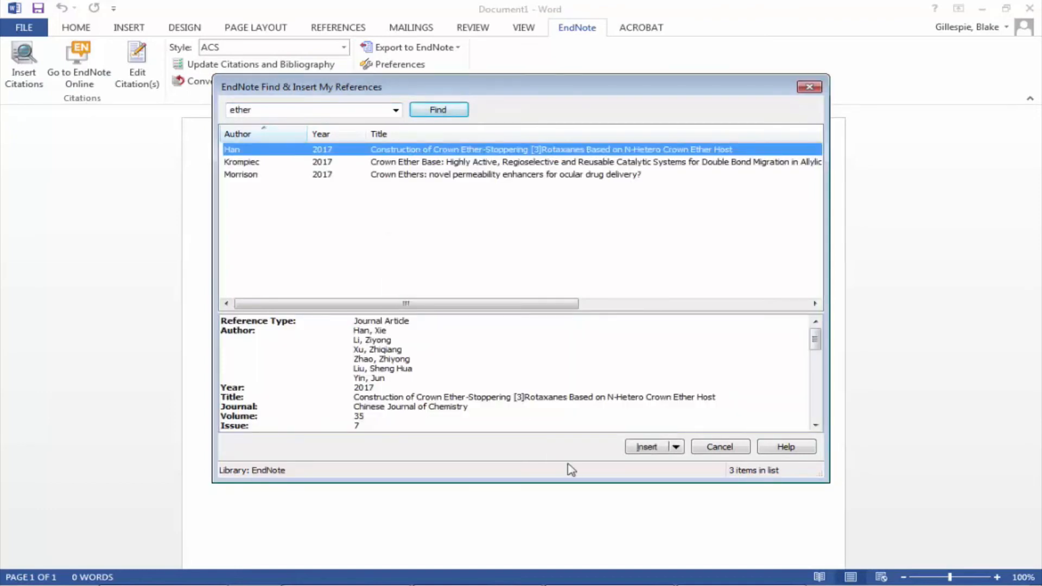
click(650, 448)
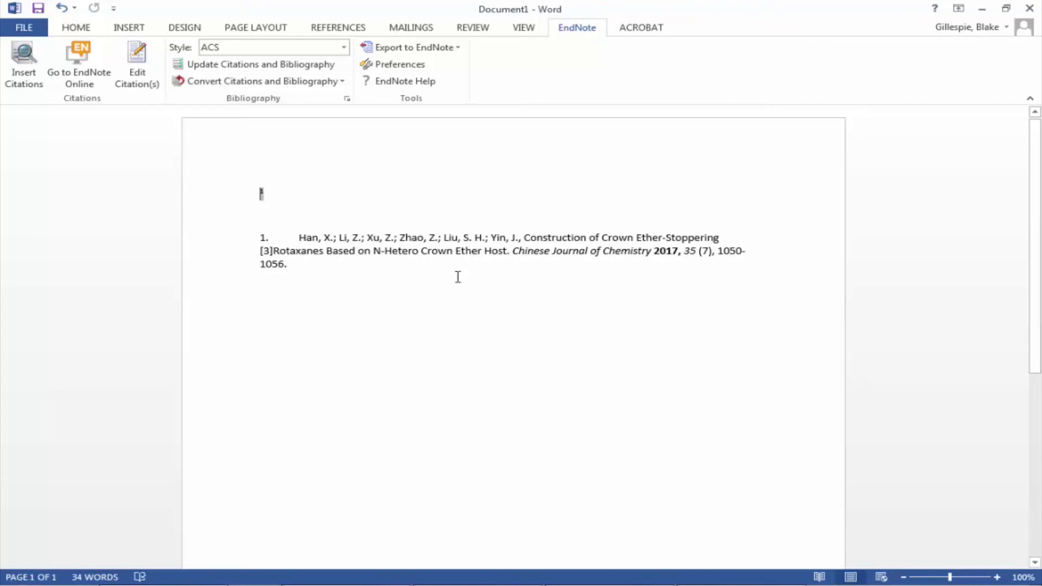
- Write the sentence "Here's one of my papers about crown ethers." directly before the superscript citation number
text(hetrr)
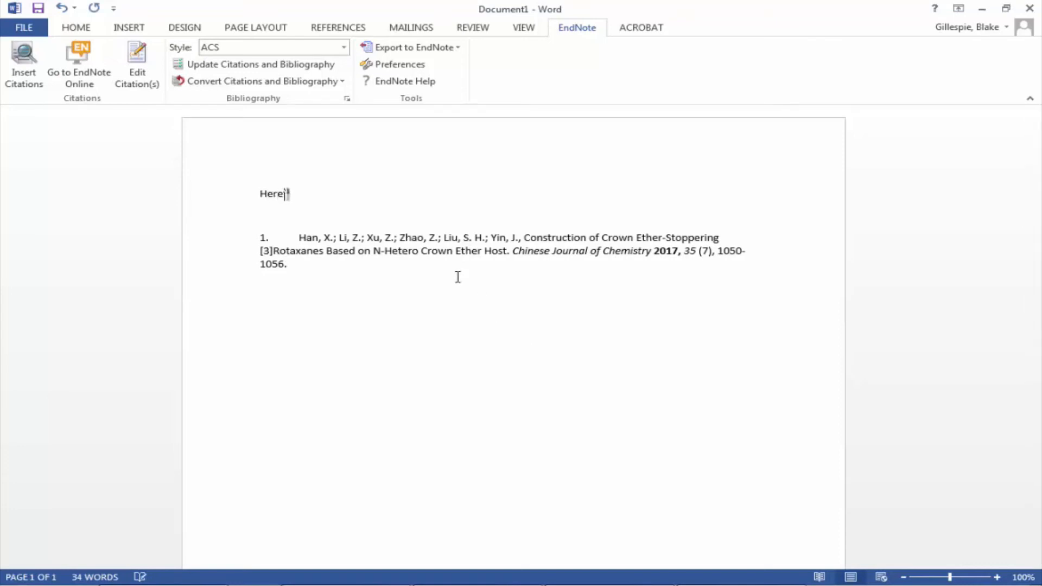
text('s on of my papers about crown ethers.)
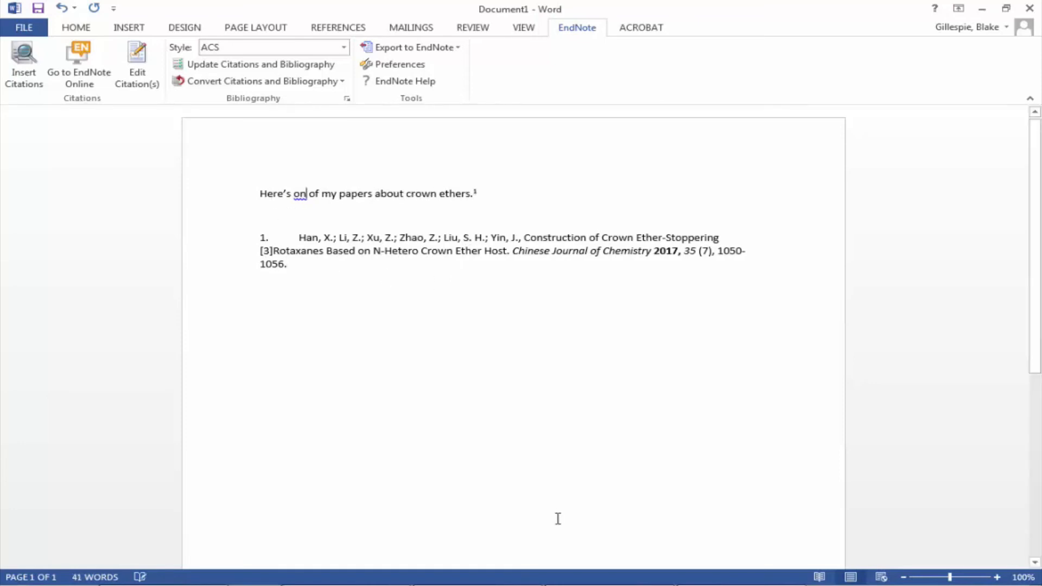
text(e)
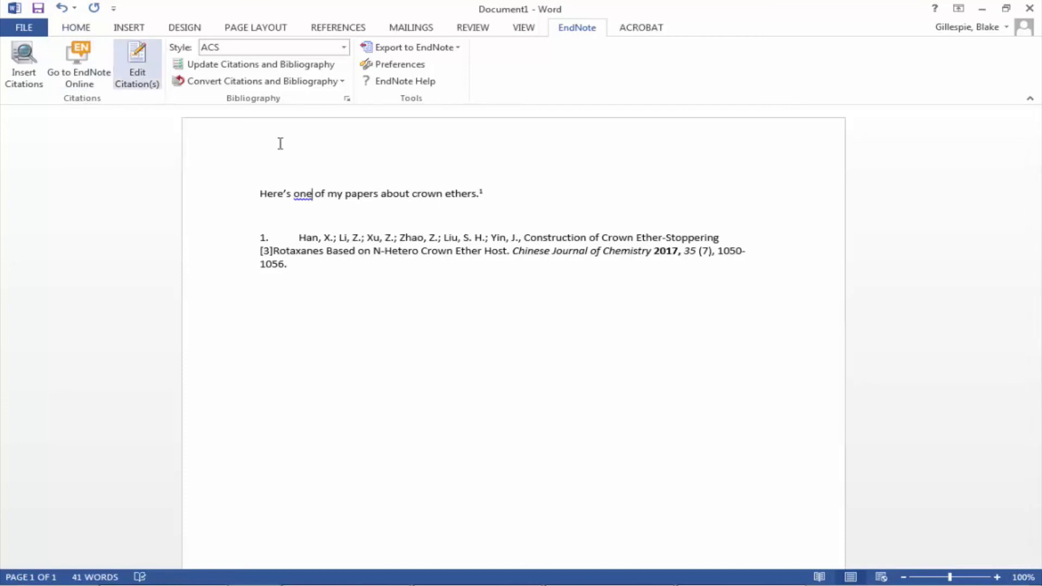
- Write "What else is in my citation list?" after the first citation, and look through the saved references in EndNote online for another paper
click(531, 194)
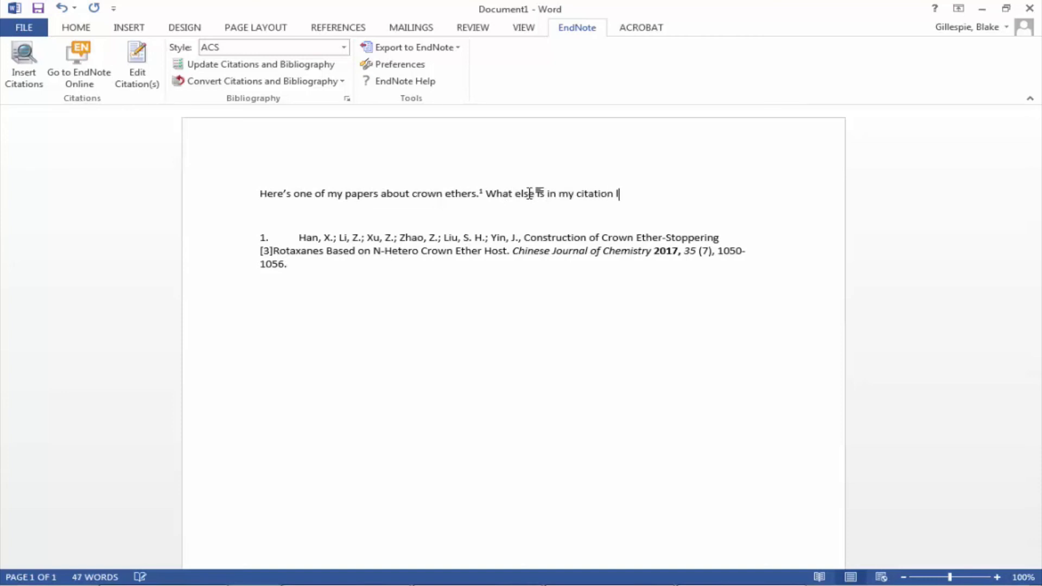
click(59, 68)
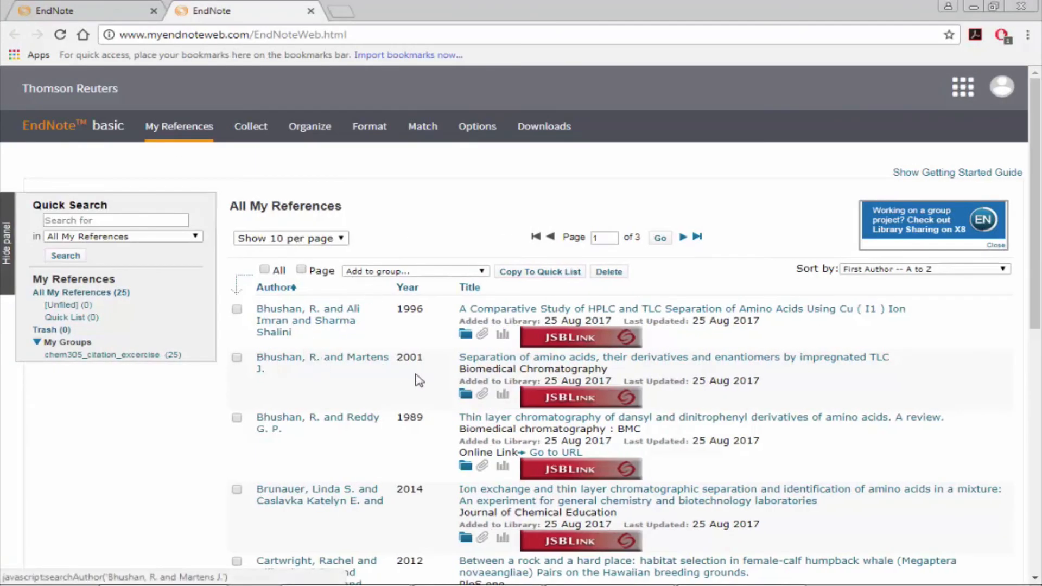
scroll(290, 366, down, 7)
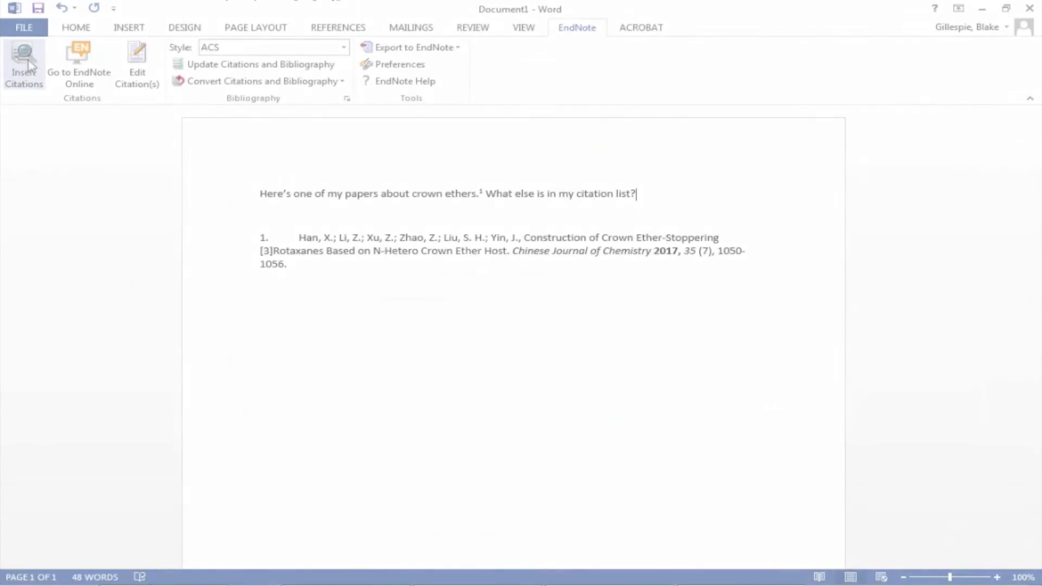
- In the Word document, find the 2013 reference "No Title No Title" by its author's surname and cite it after the second sentence
click(23, 64)
text(Falls)
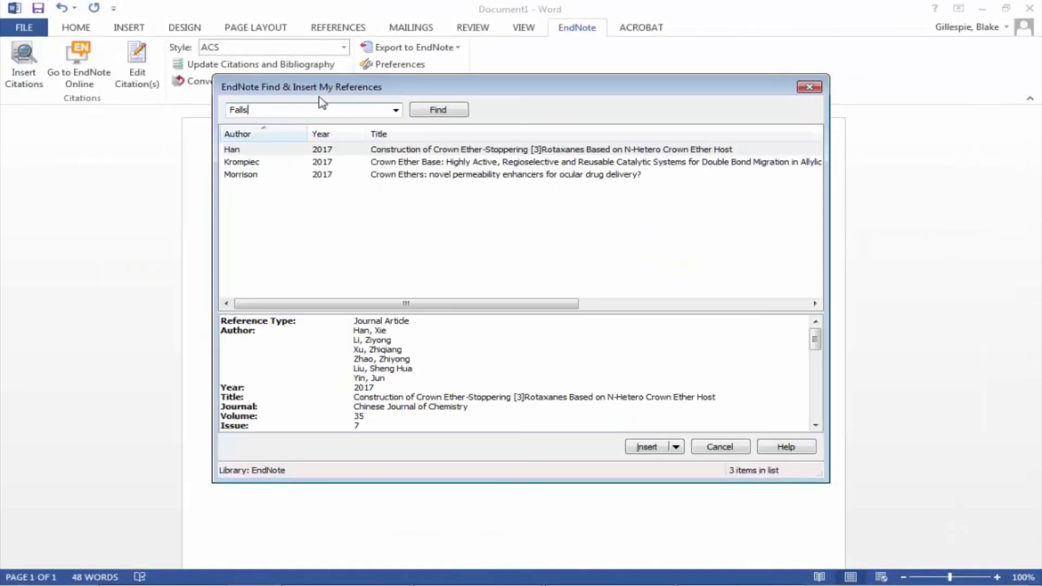
key(Return)
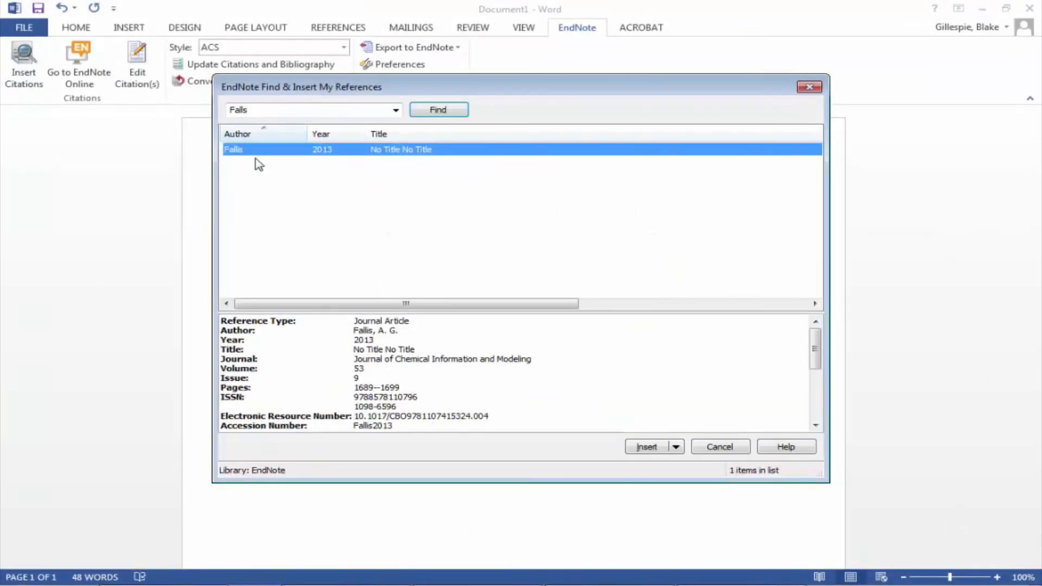
click(649, 447)
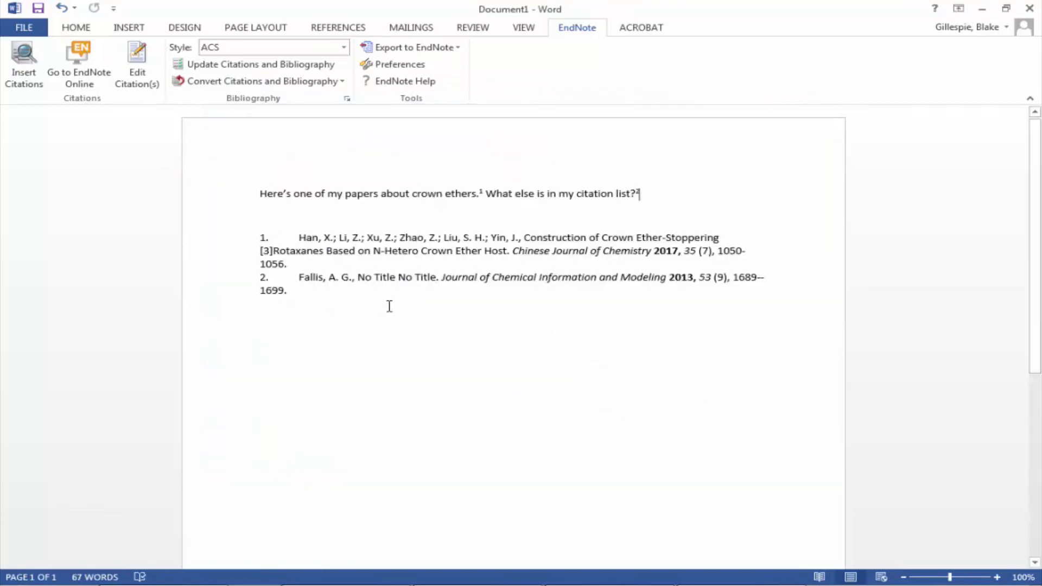
- Configure the EndNote bibliography of Document1 to use the Biochemistry output style
click(347, 99)
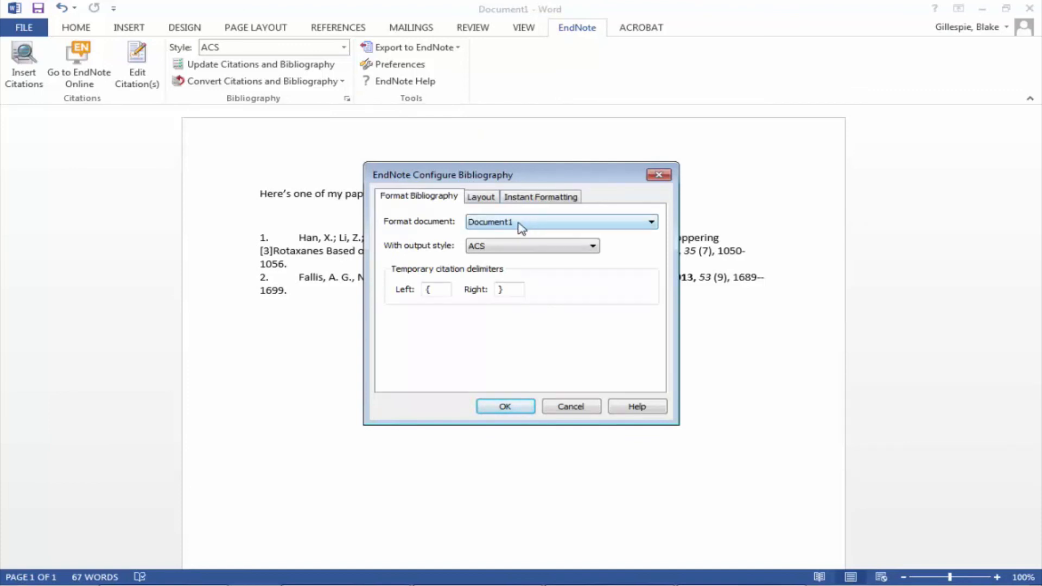
click(510, 249)
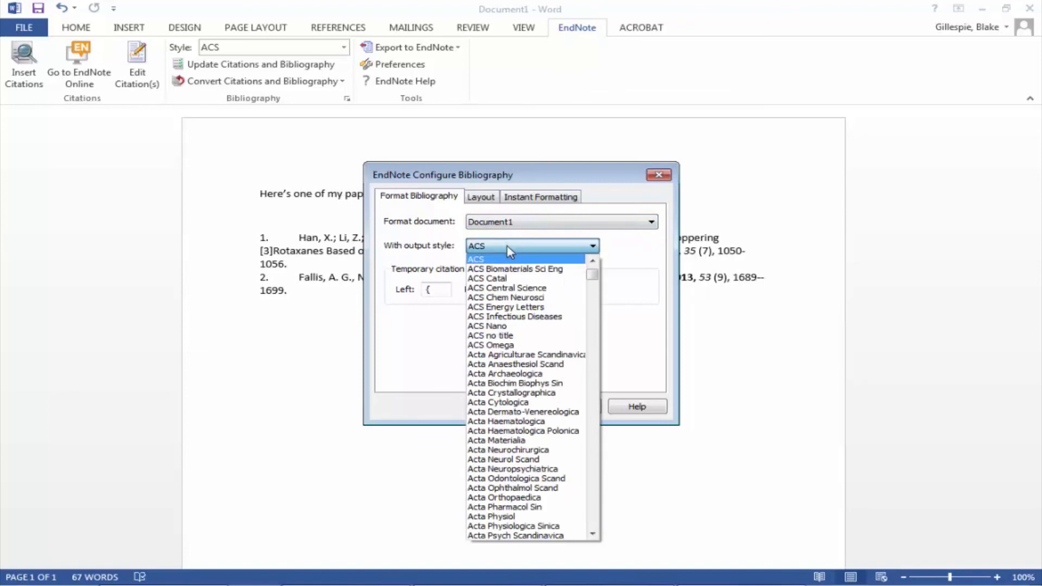
drag(592, 275, 595, 310)
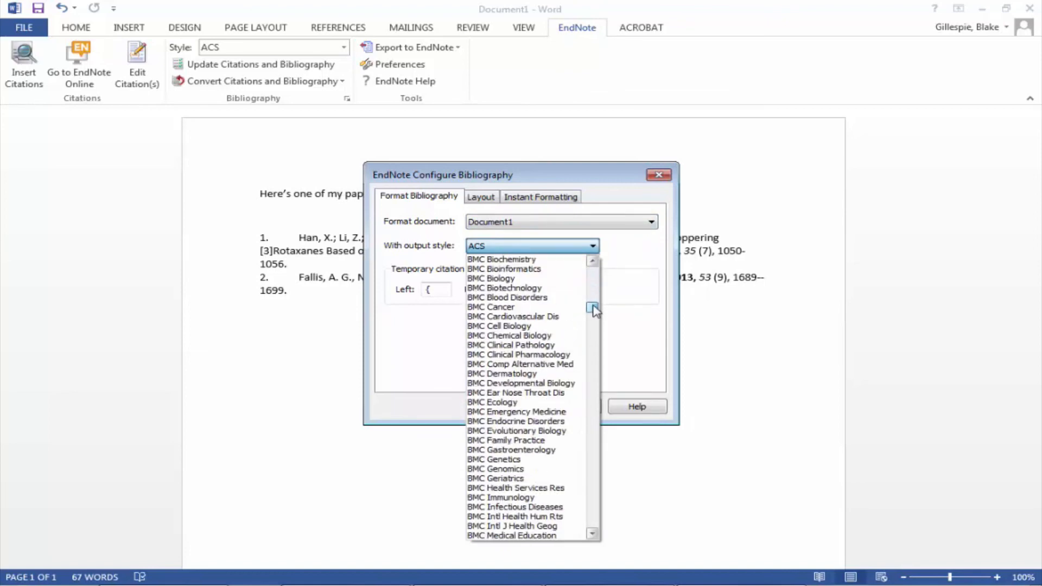
scroll(530, 340, up, 7)
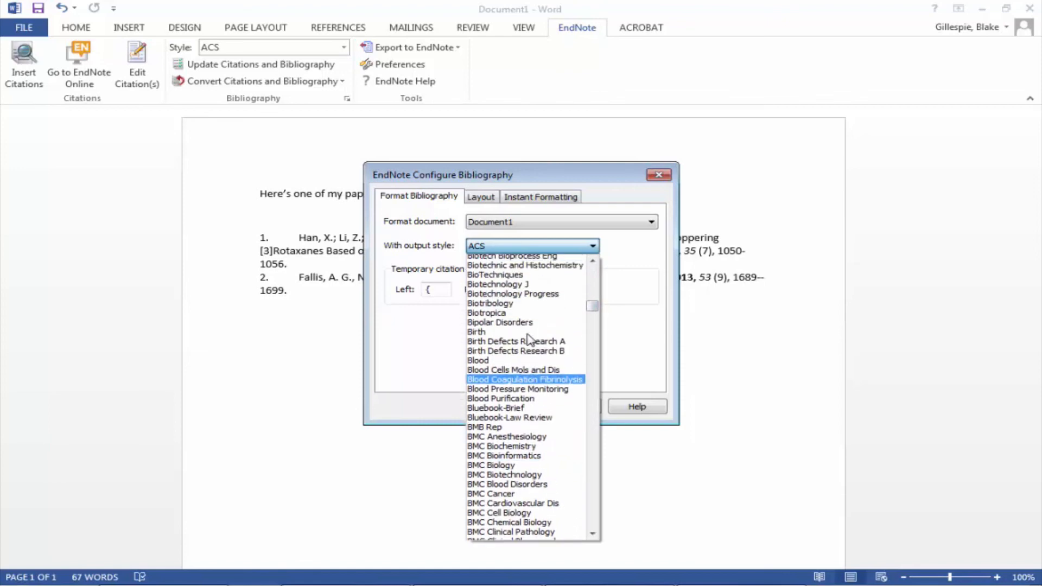
scroll(529, 339, up, 5)
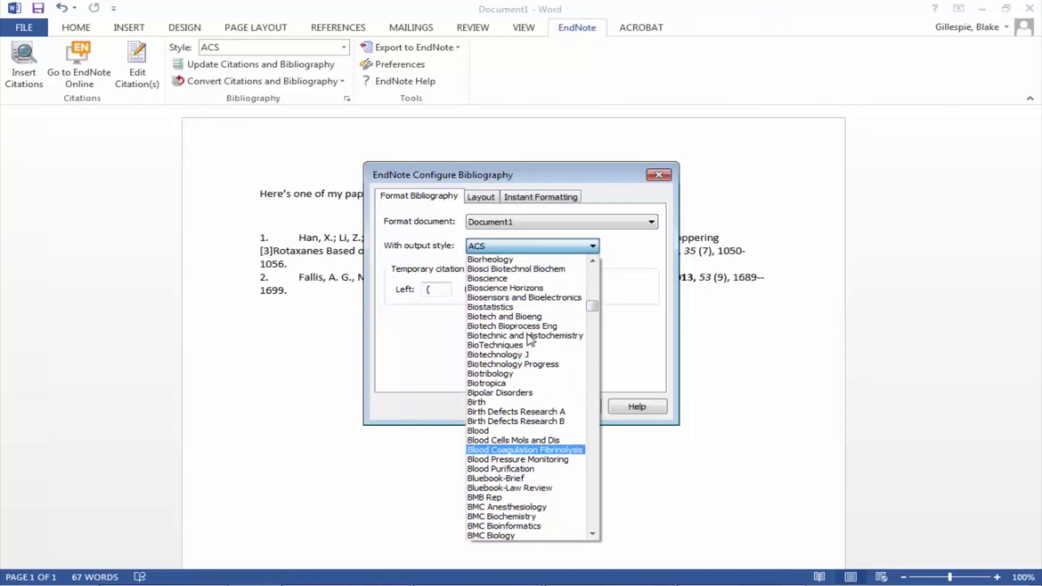
scroll(529, 339, up, 9)
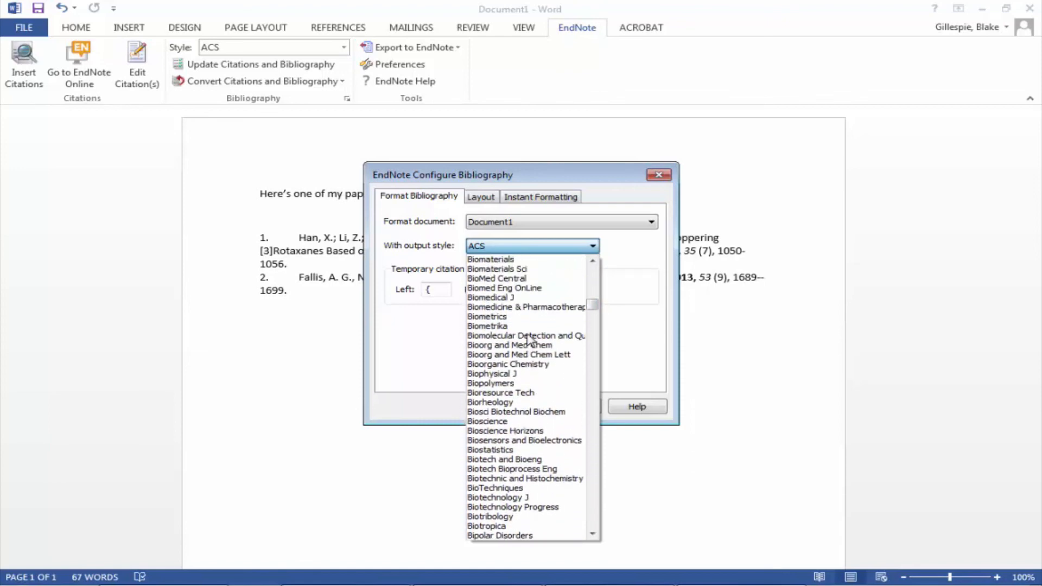
scroll(521, 338, up, 5)
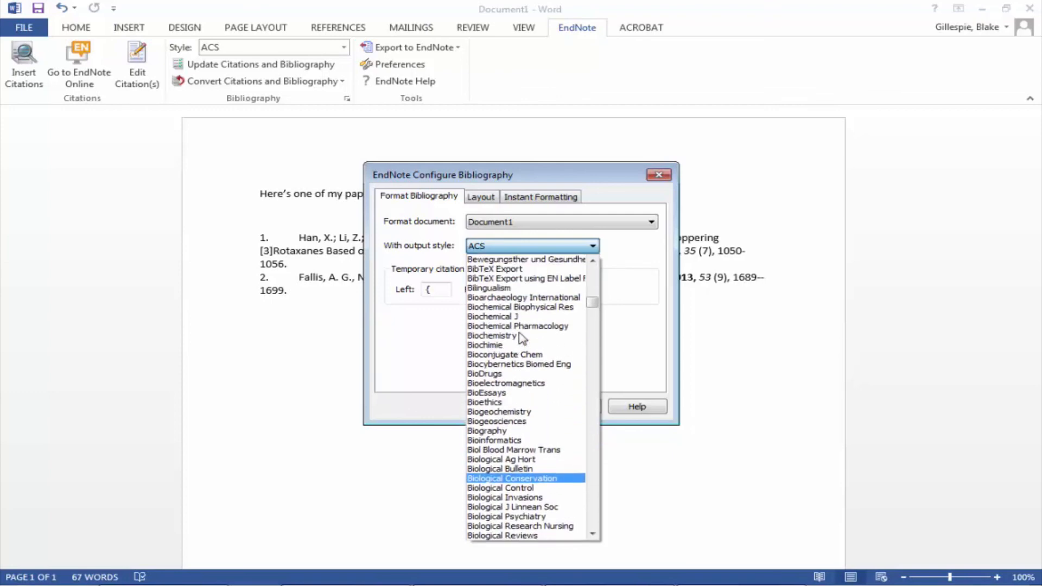
click(521, 336)
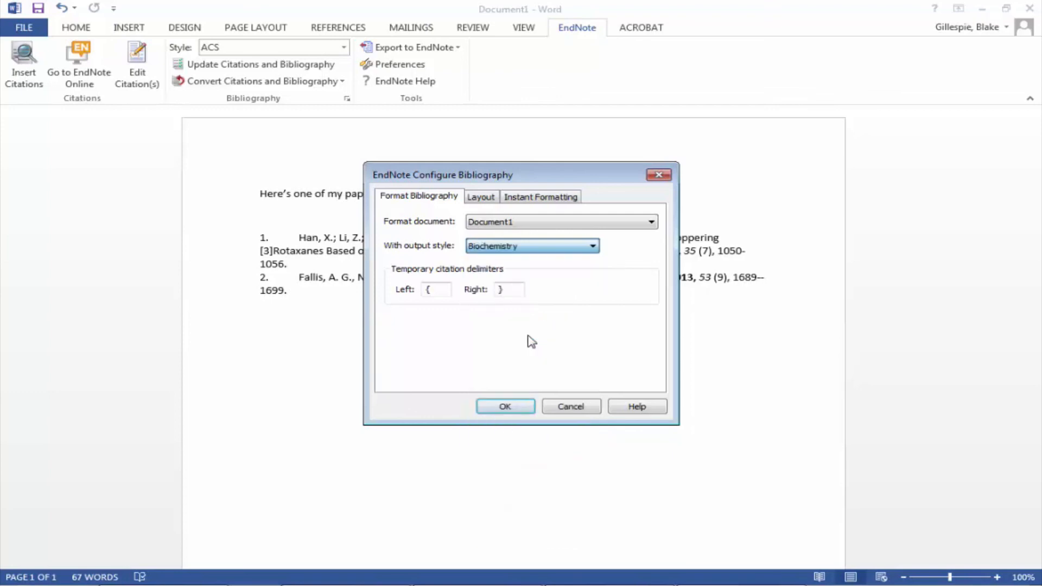
click(504, 407)
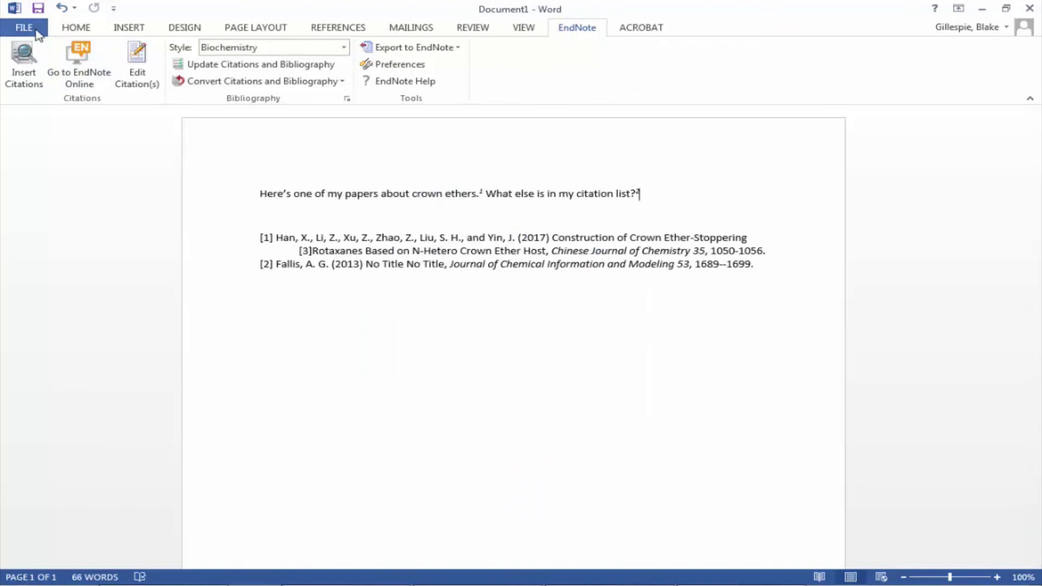
- Open the file management view of the Word document
click(28, 32)
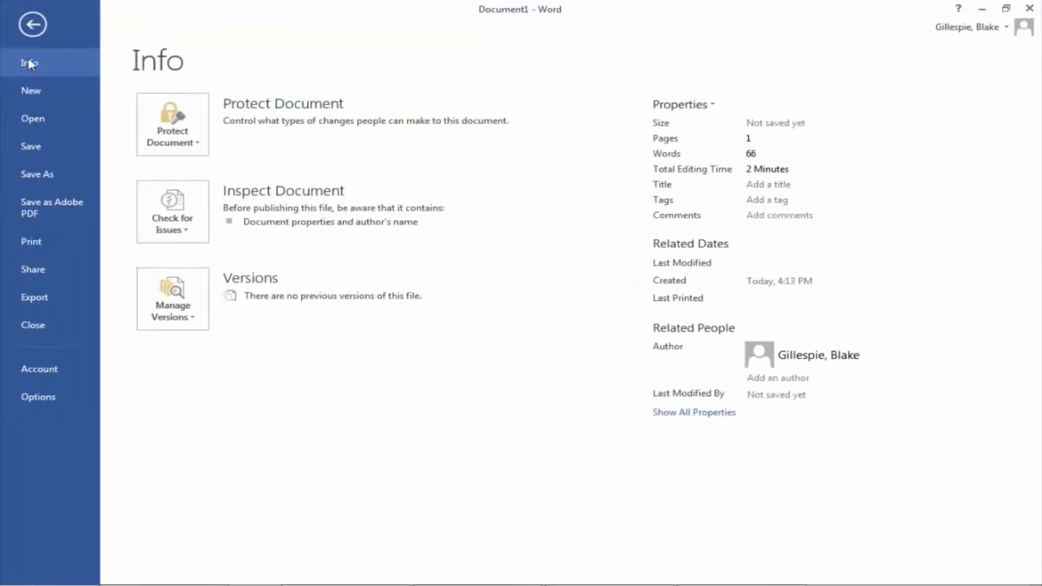